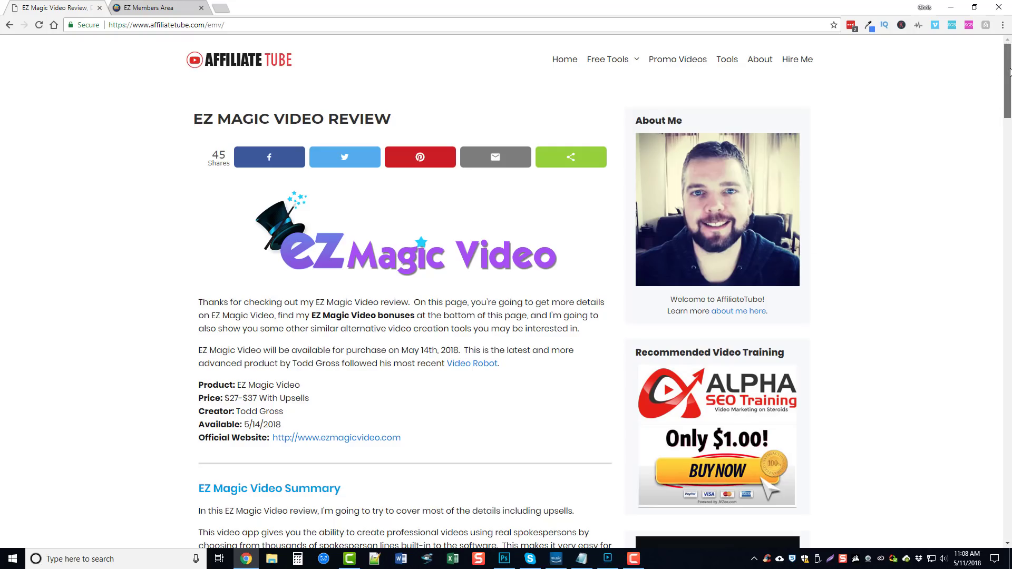
scroll(1009, 71, down, 9)
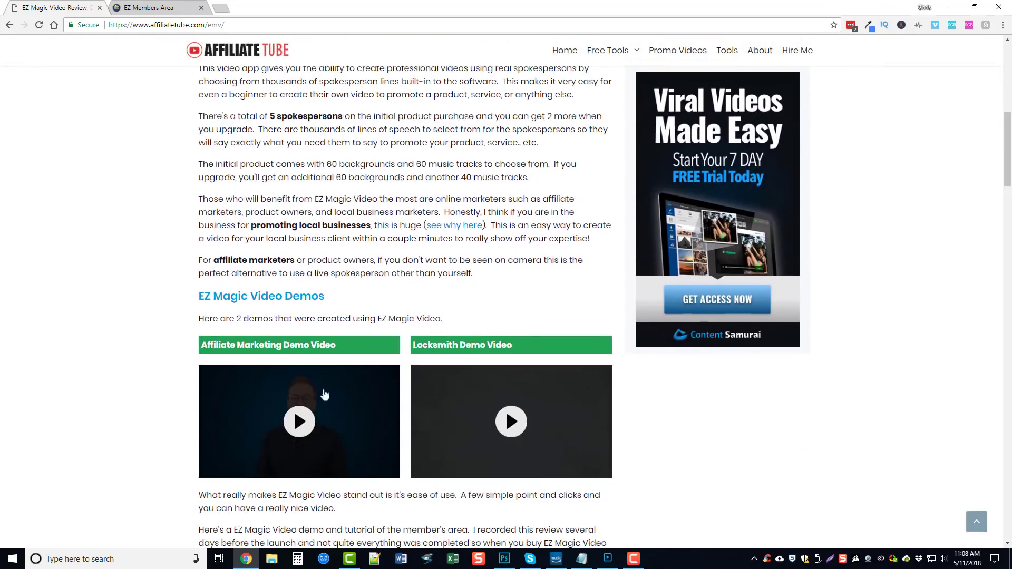
drag(1006, 129, 920, 152)
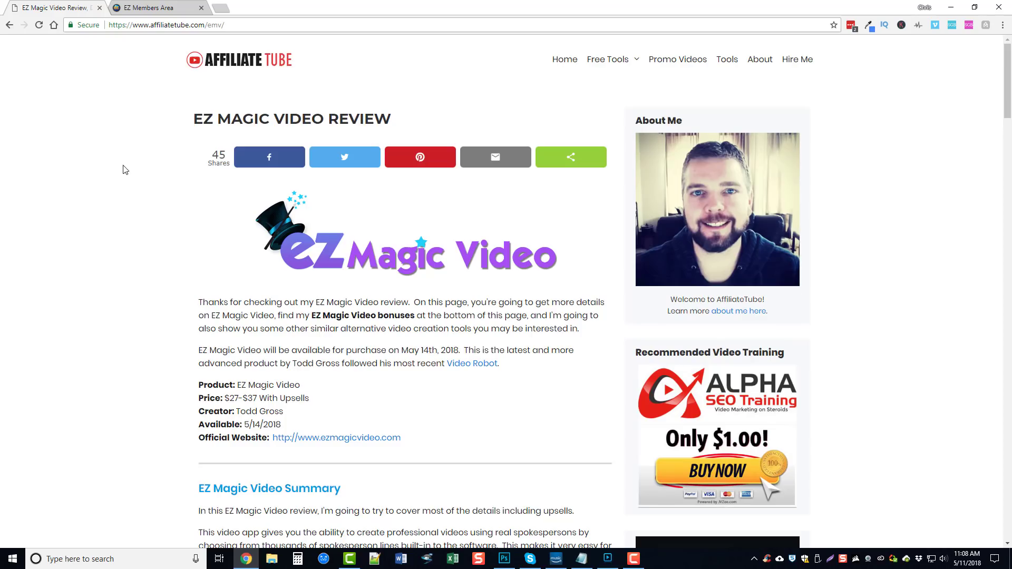
Switch to EZ Members Area and start a new video from the EZ Magic Video template General Marketing - Jack - British.
click(154, 8)
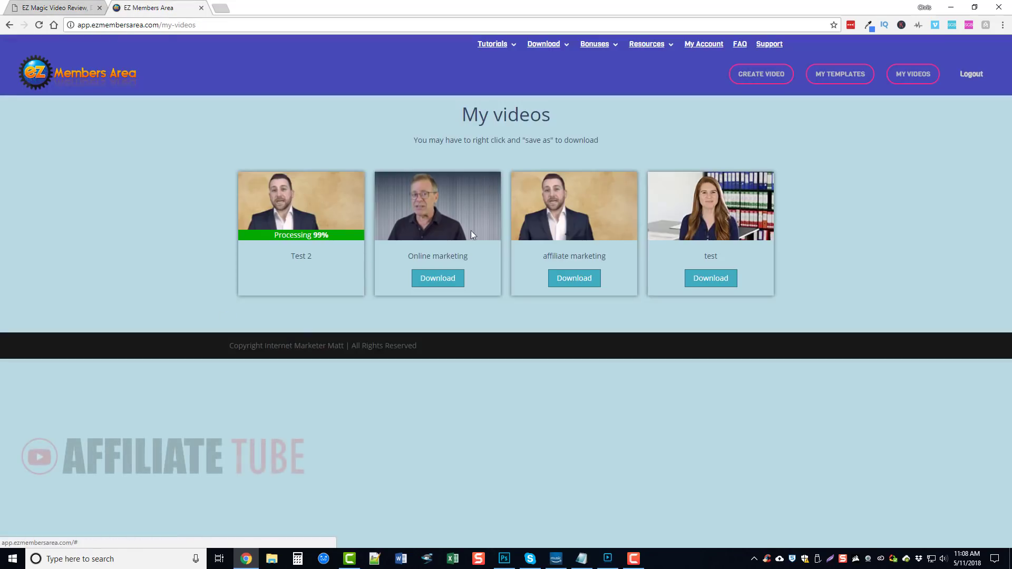
click(757, 74)
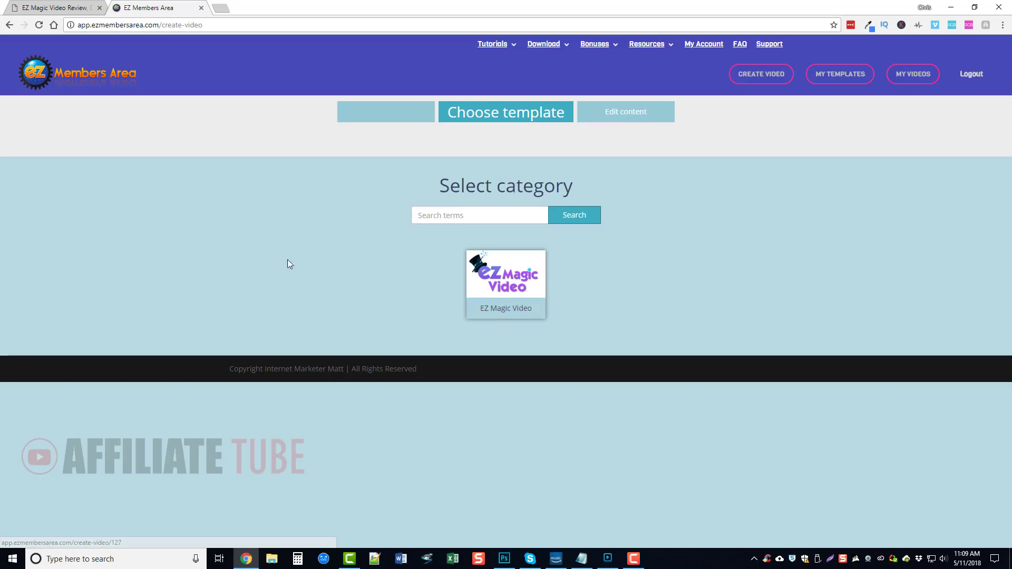
click(497, 279)
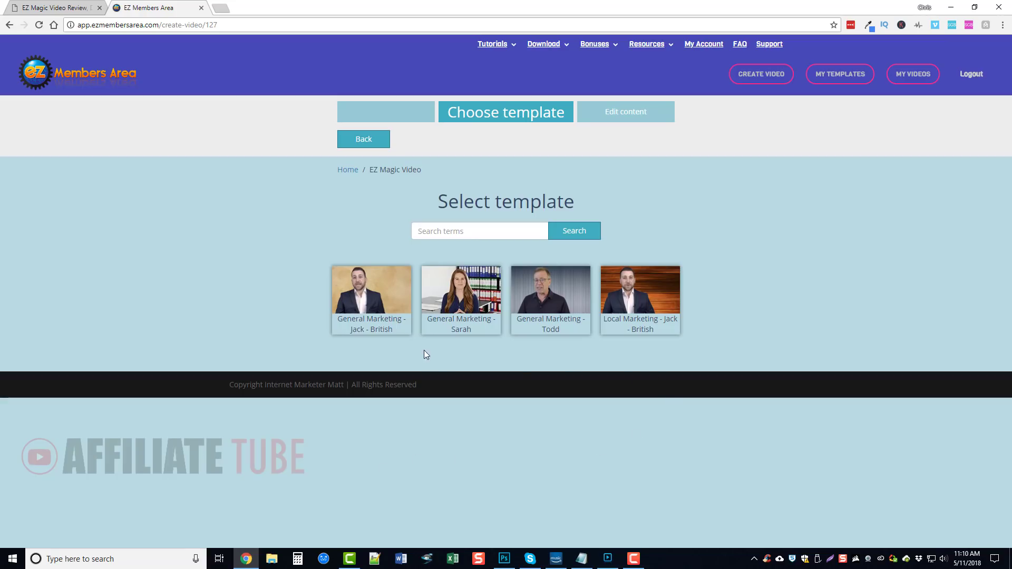
click(373, 289)
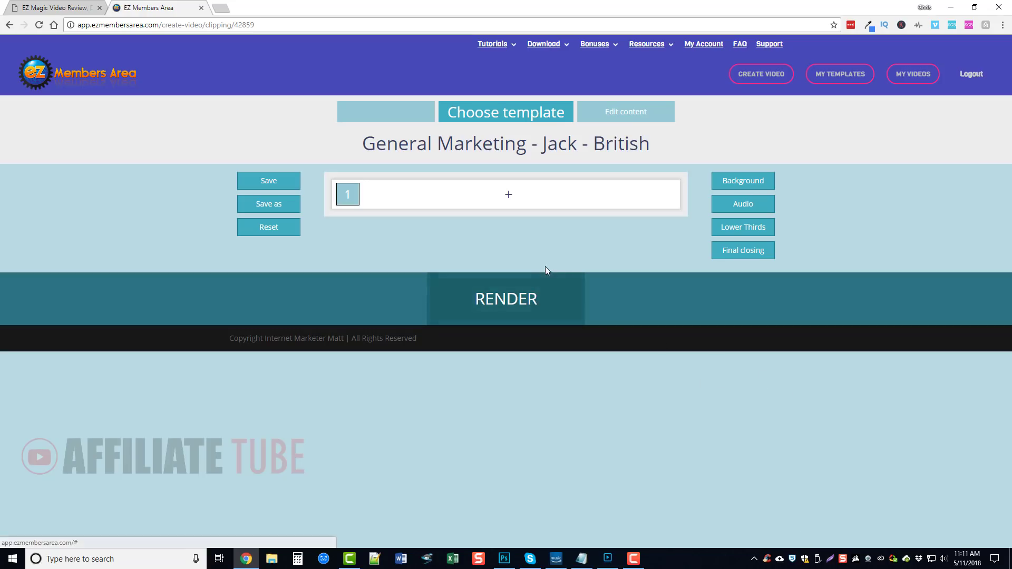
Add the Affiliate Marketing line starting "Did you know that it is actually possible" as clip 1 in the Centered no text version.
click(509, 196)
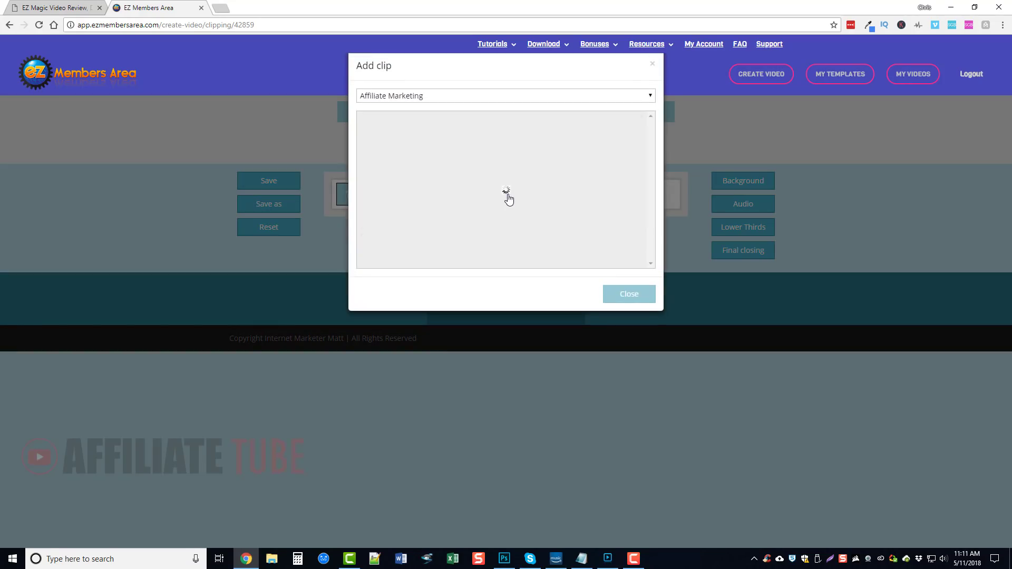
click(635, 96)
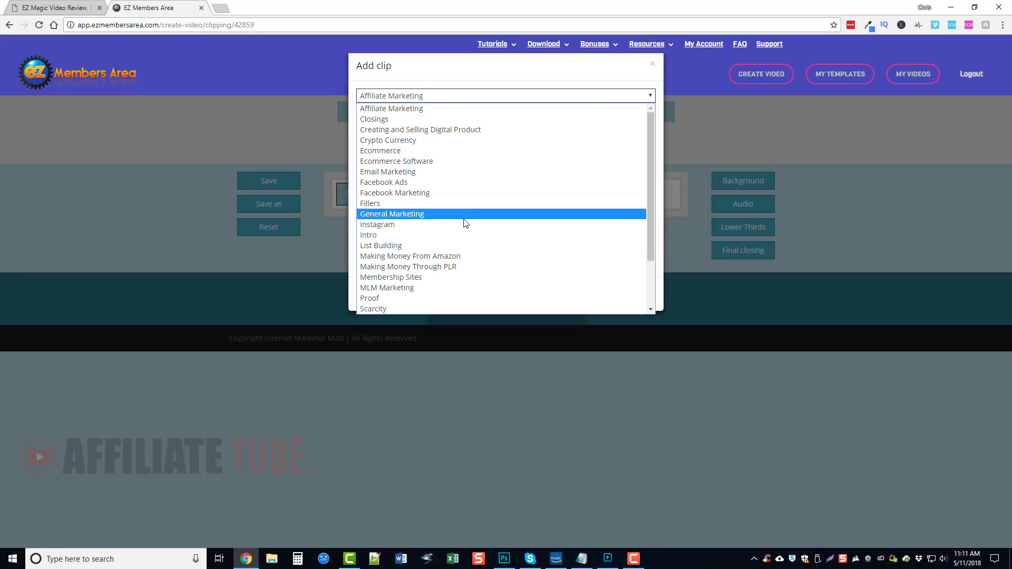
scroll(466, 232, down, 3)
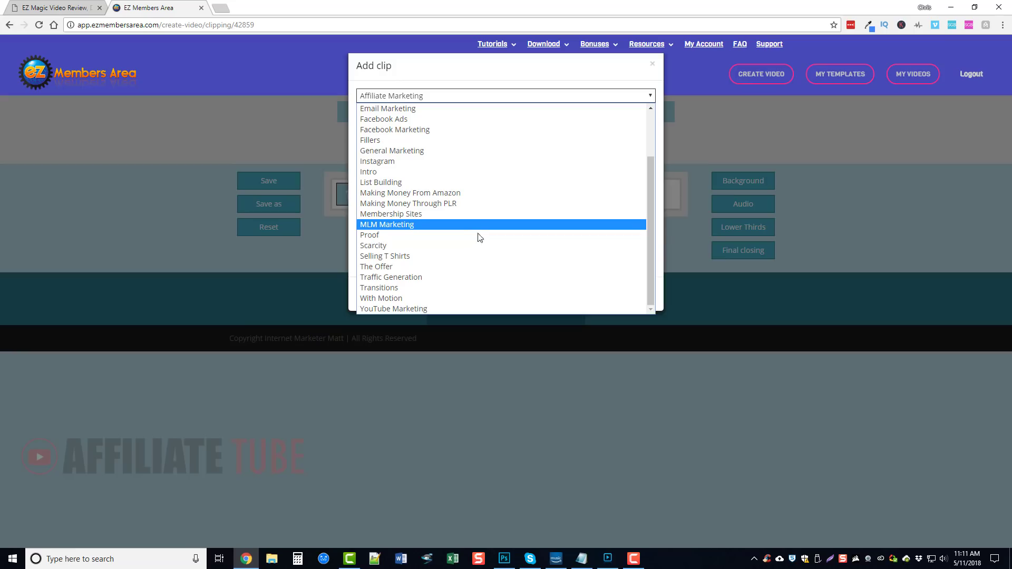
scroll(486, 271, up, 3)
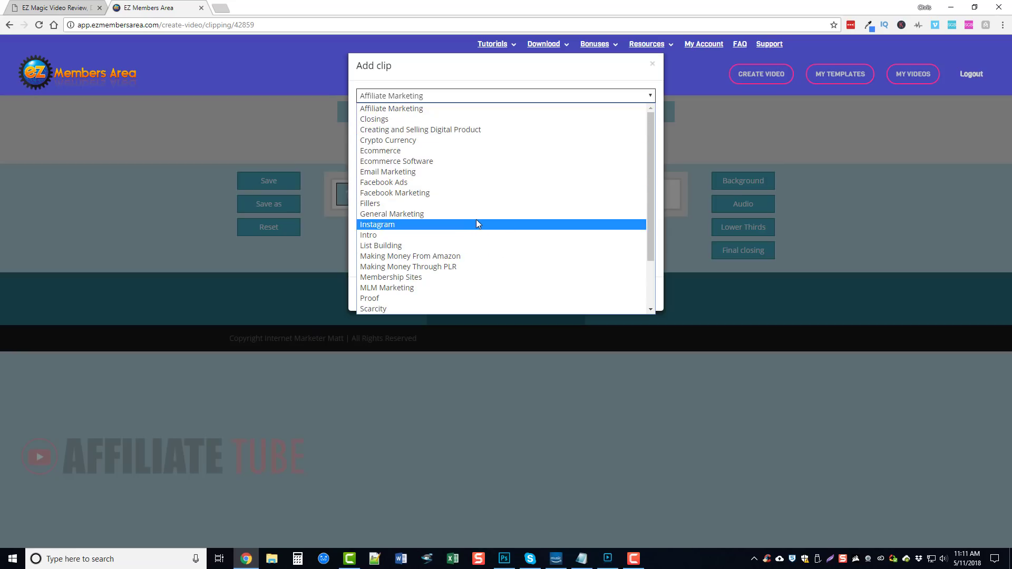
click(419, 109)
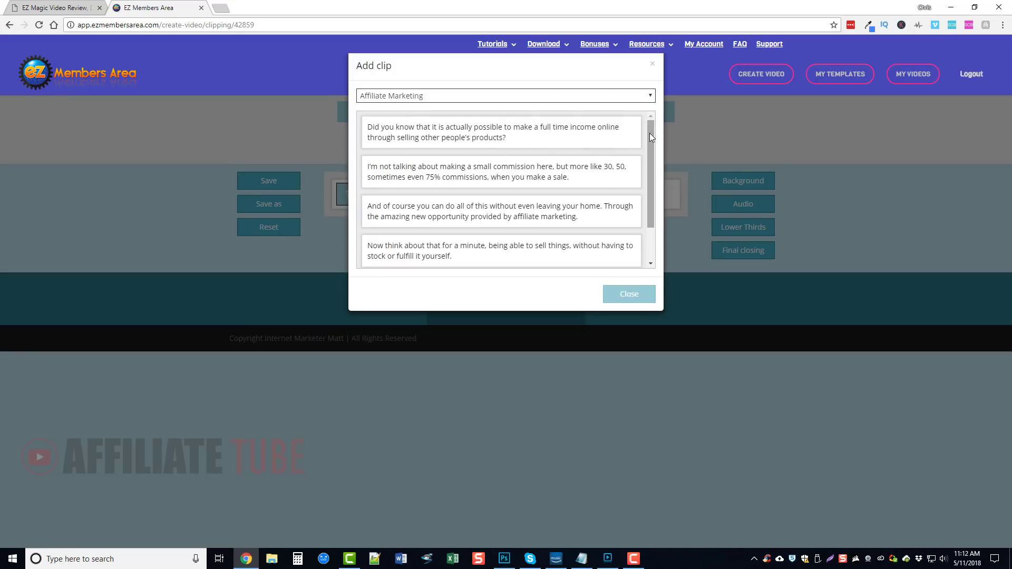
mouse_move(649, 133)
mouse_down()
mouse_move(648, 204)
mouse_move(656, 122)
mouse_up()
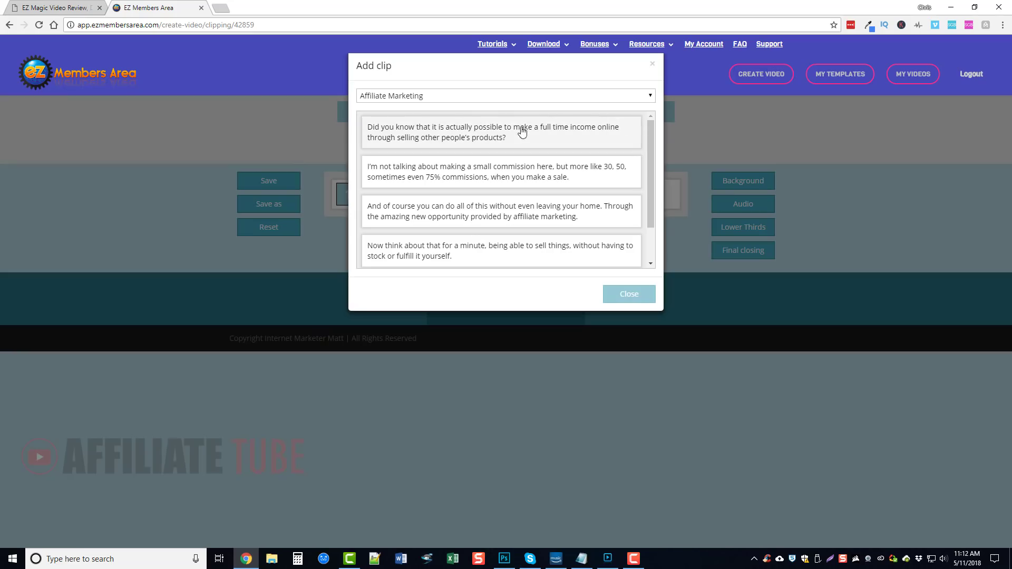
click(471, 136)
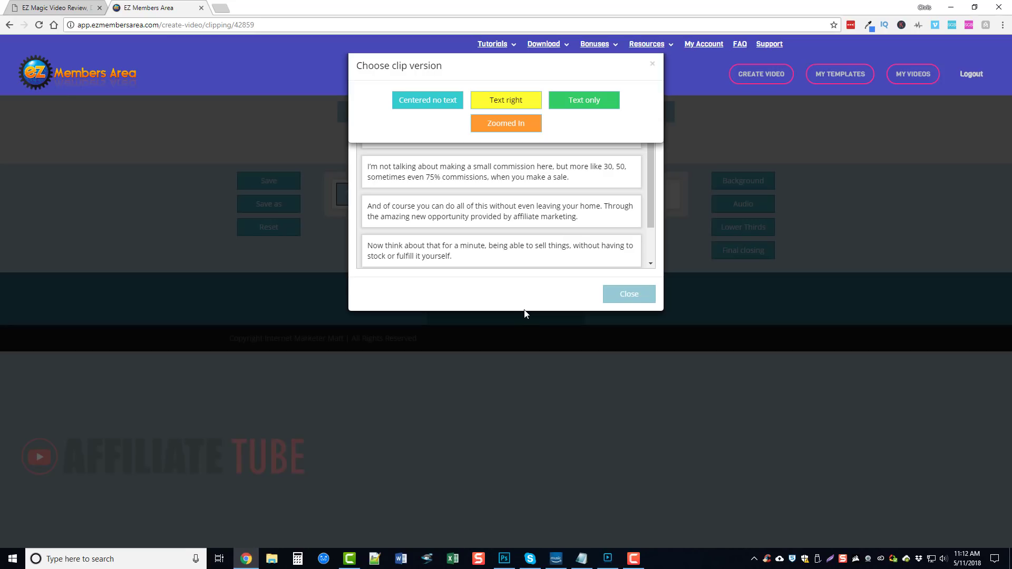
click(434, 106)
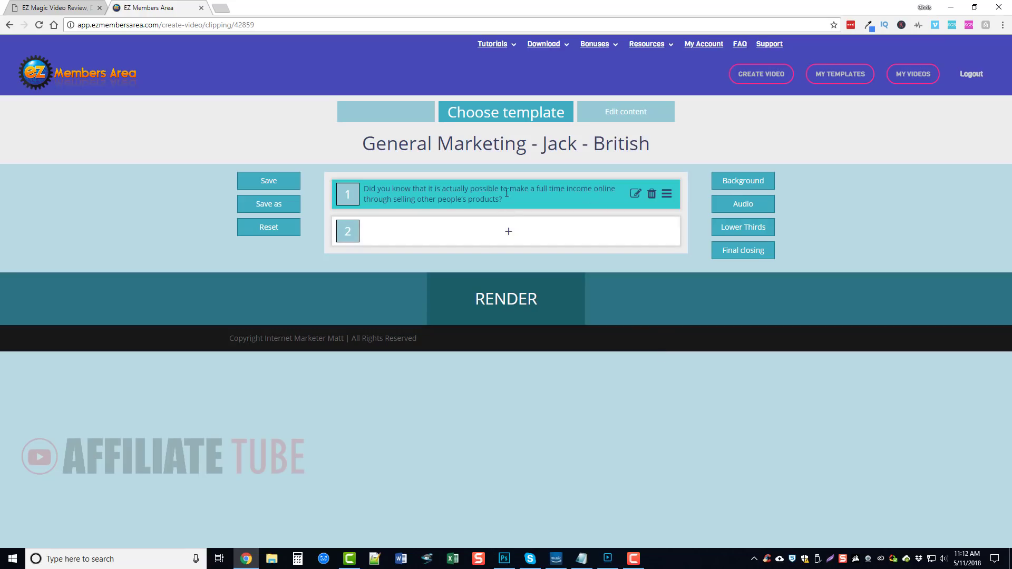
Add the line "I'm not talking about making a small commission" as Text right and "And of course you can do all of this" as Text only.
click(507, 237)
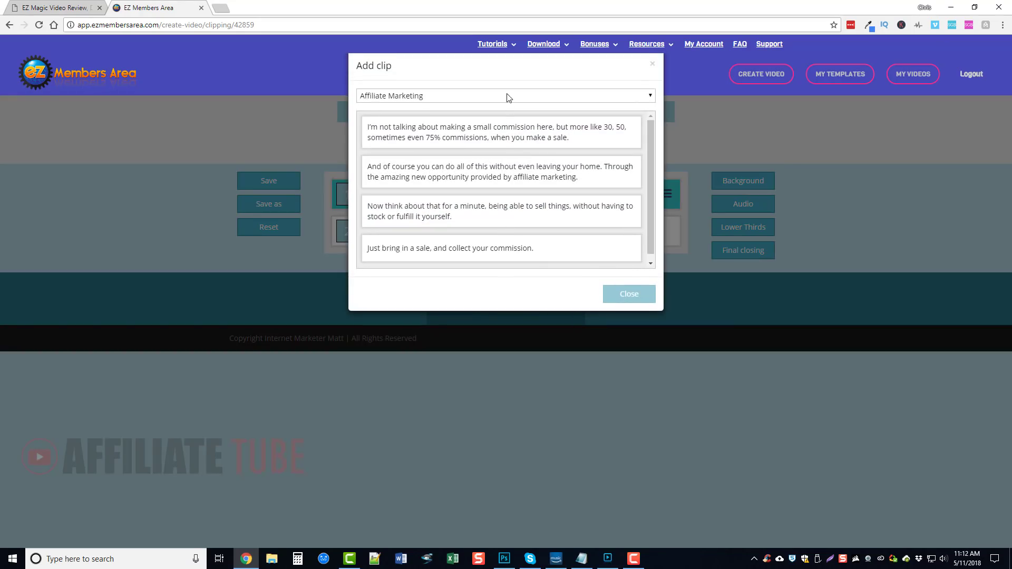
click(497, 140)
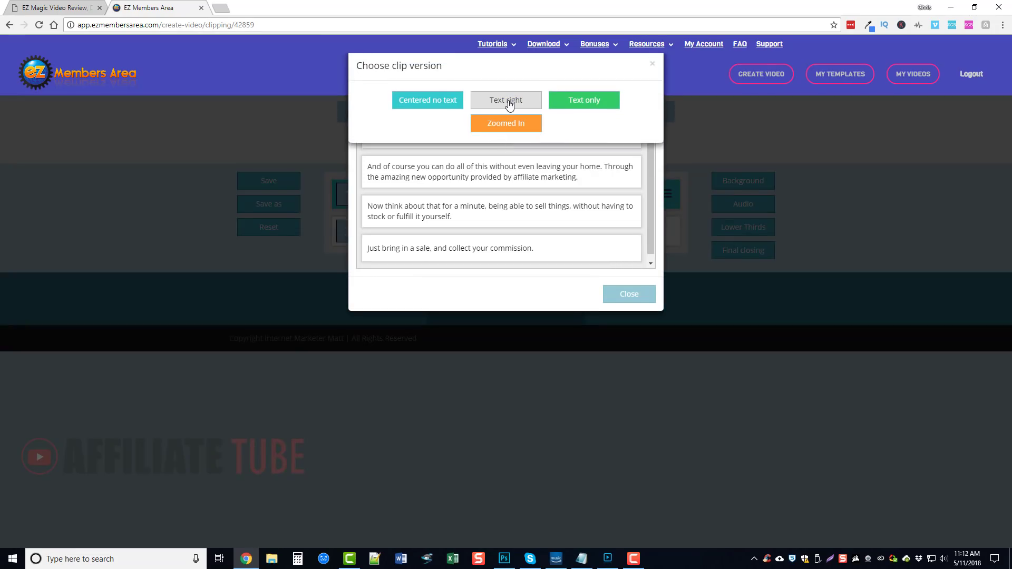
click(509, 105)
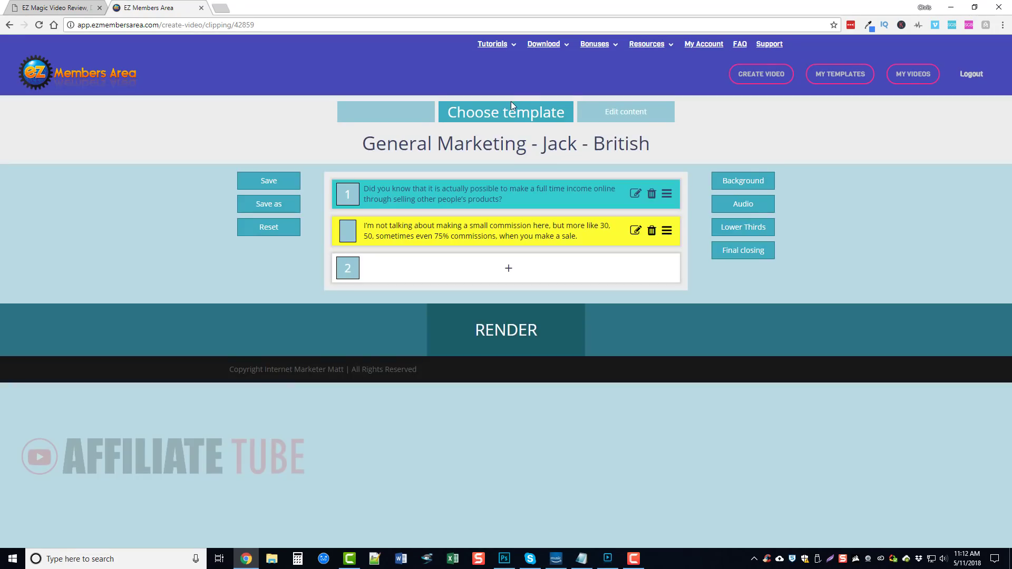
click(509, 269)
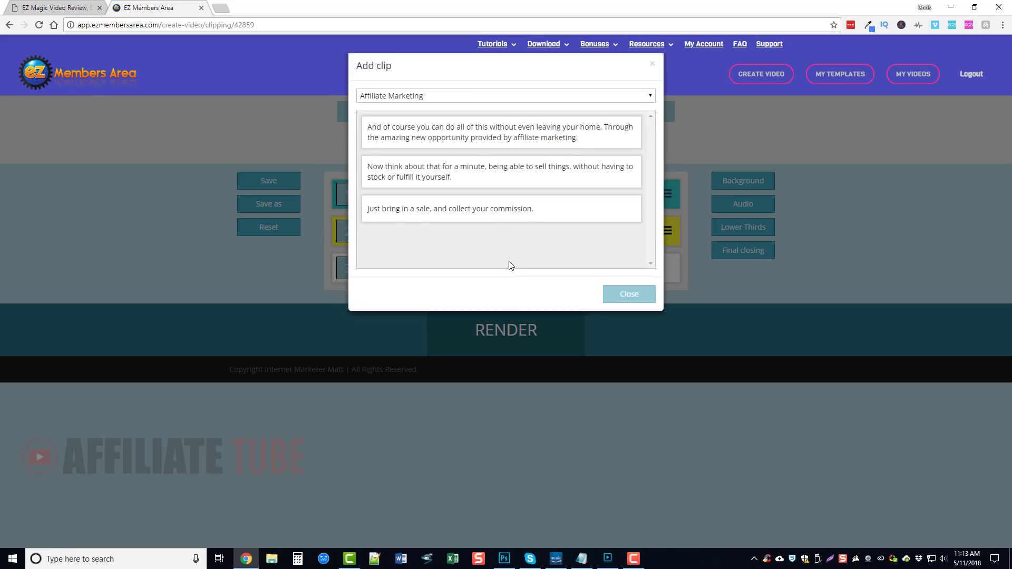
click(520, 138)
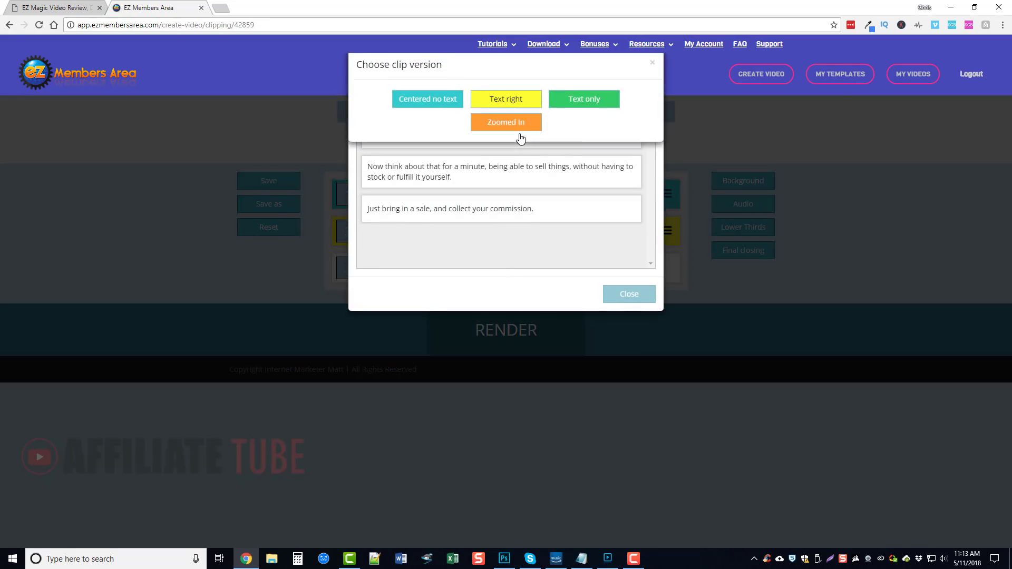
click(579, 103)
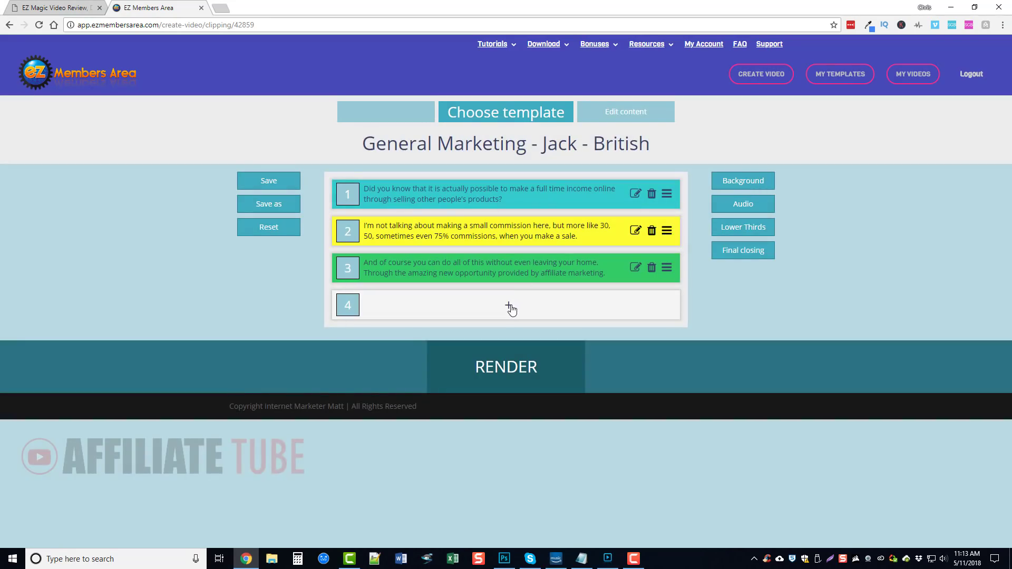
Add the lines "Now think about that for a minute" and "Just bring in a sale, and collect your commission", both as Zoomed in.
click(509, 306)
click(510, 135)
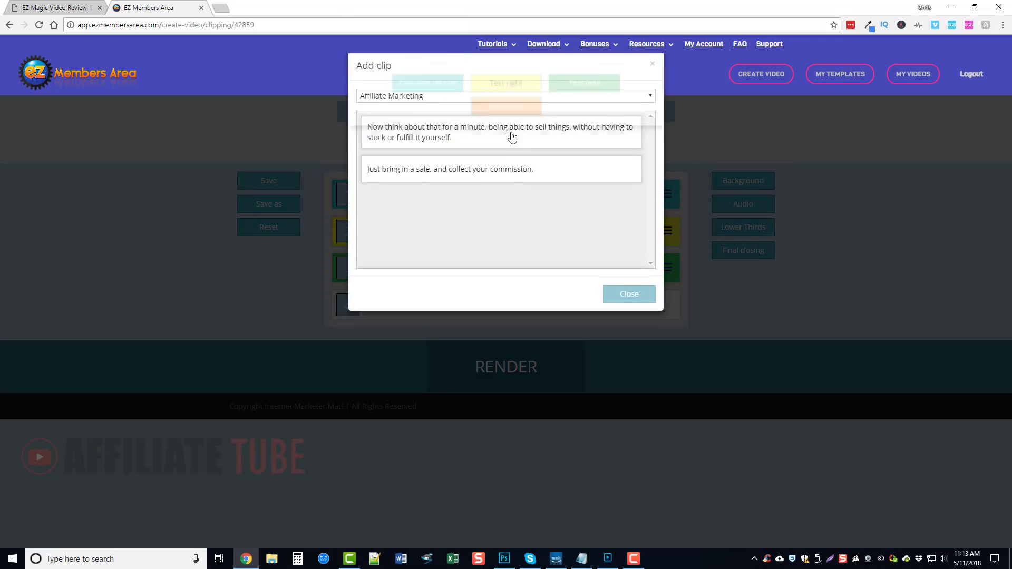
click(514, 126)
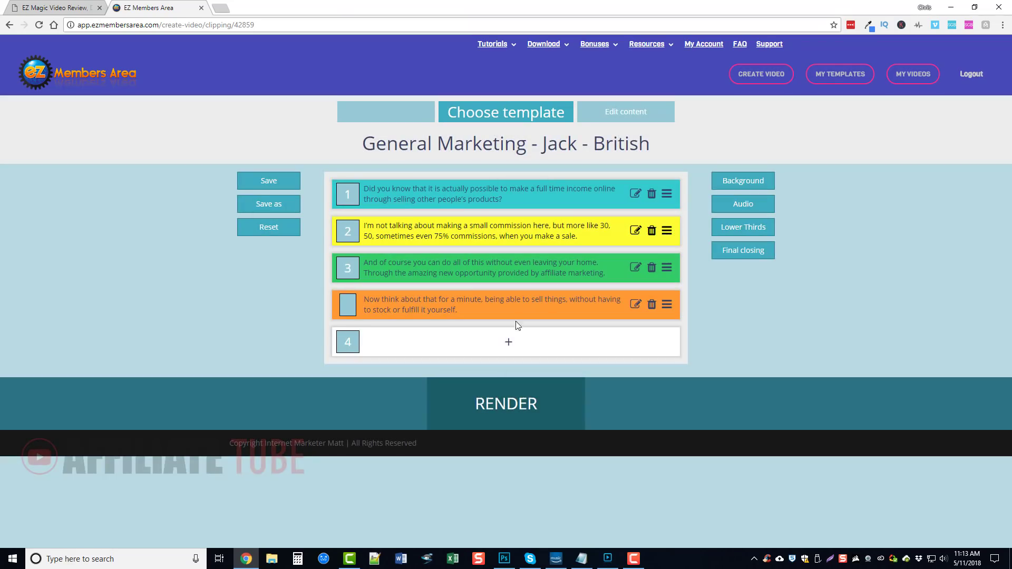
click(509, 344)
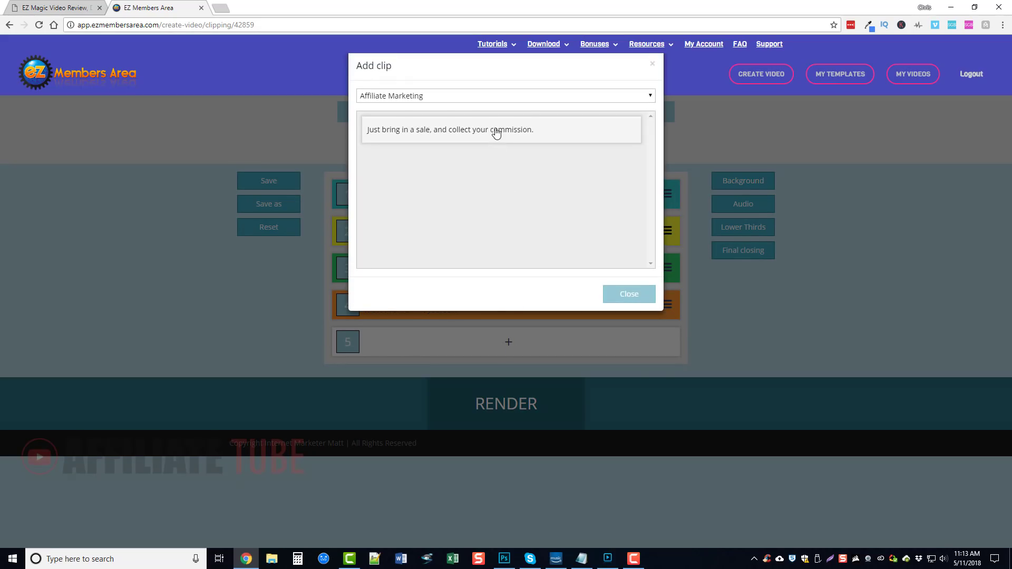
click(495, 132)
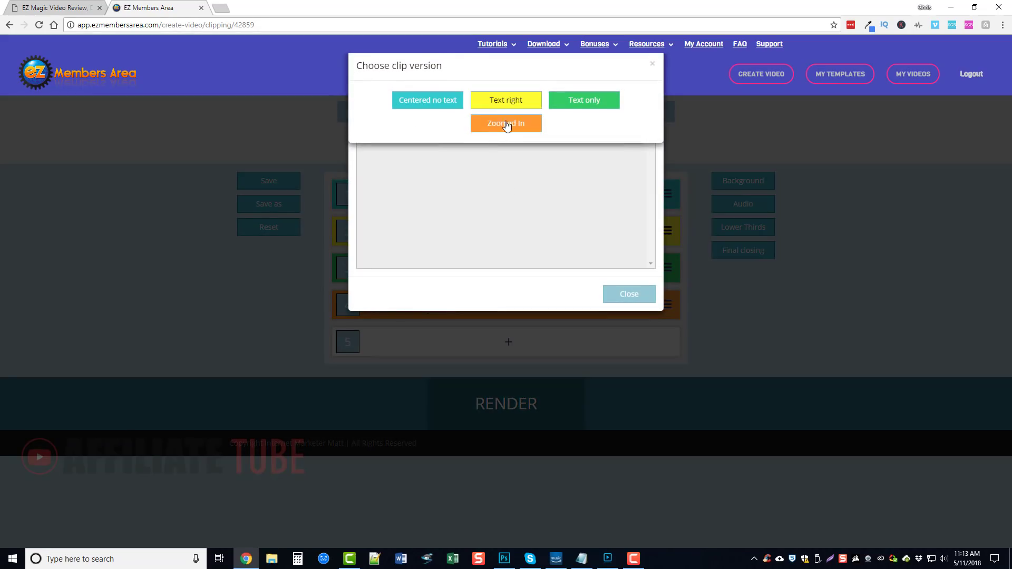
click(506, 127)
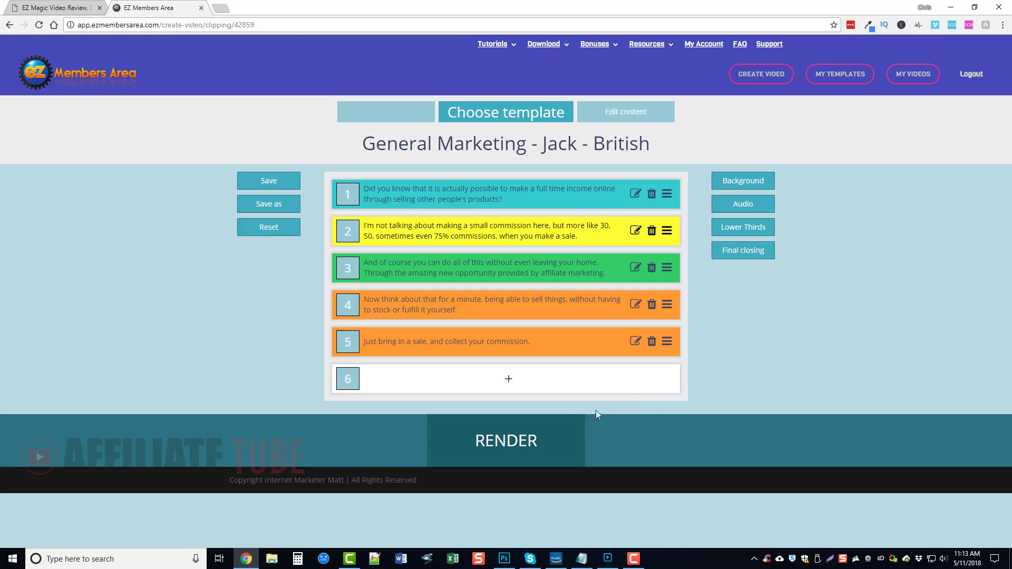
click(508, 379)
click(451, 97)
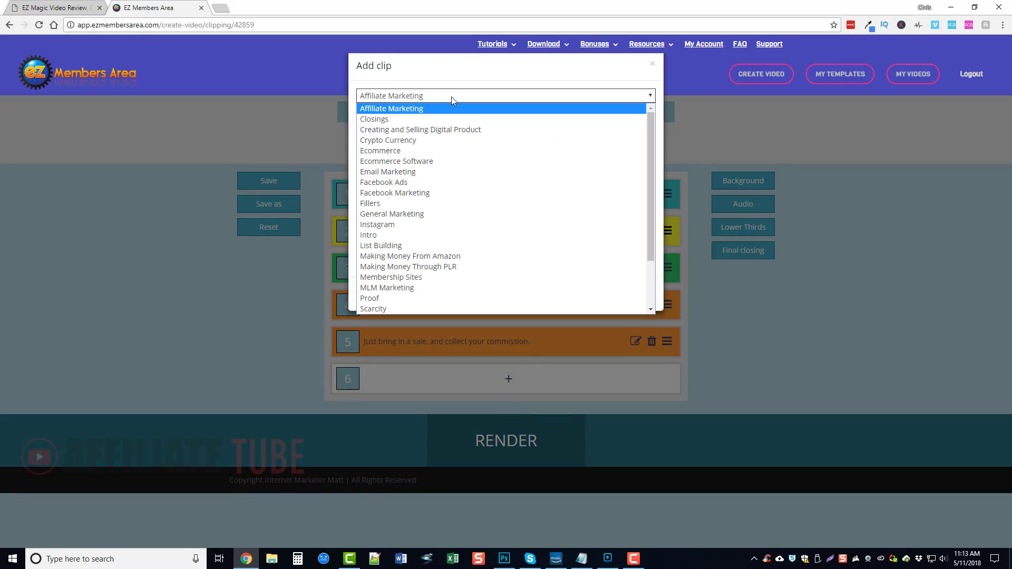
click(441, 119)
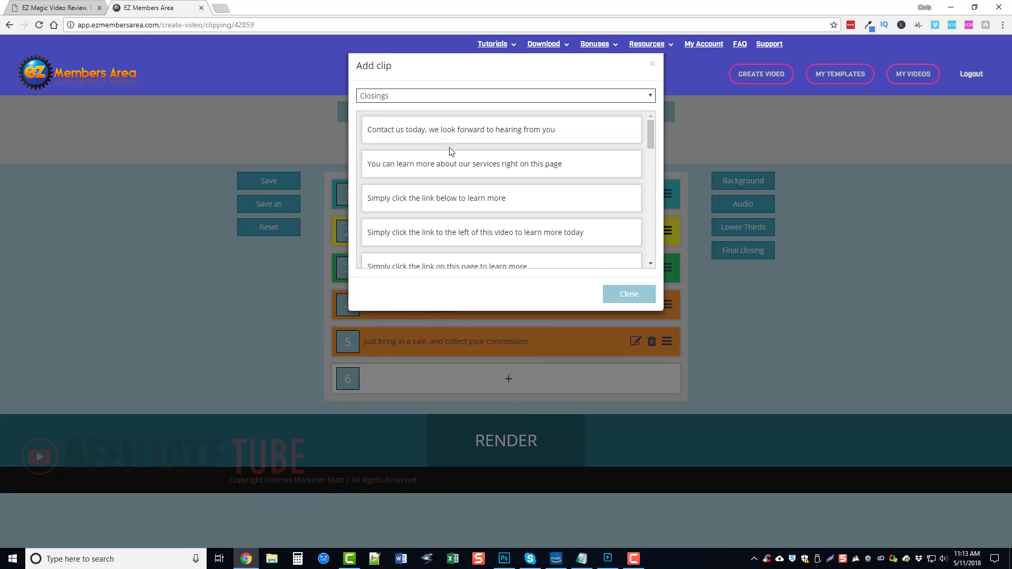
click(472, 132)
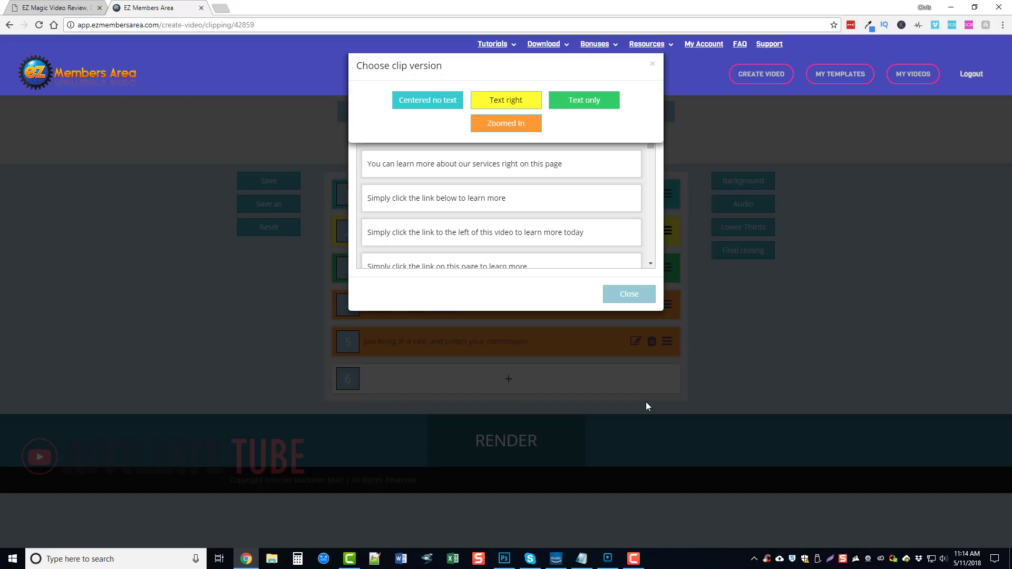
click(652, 64)
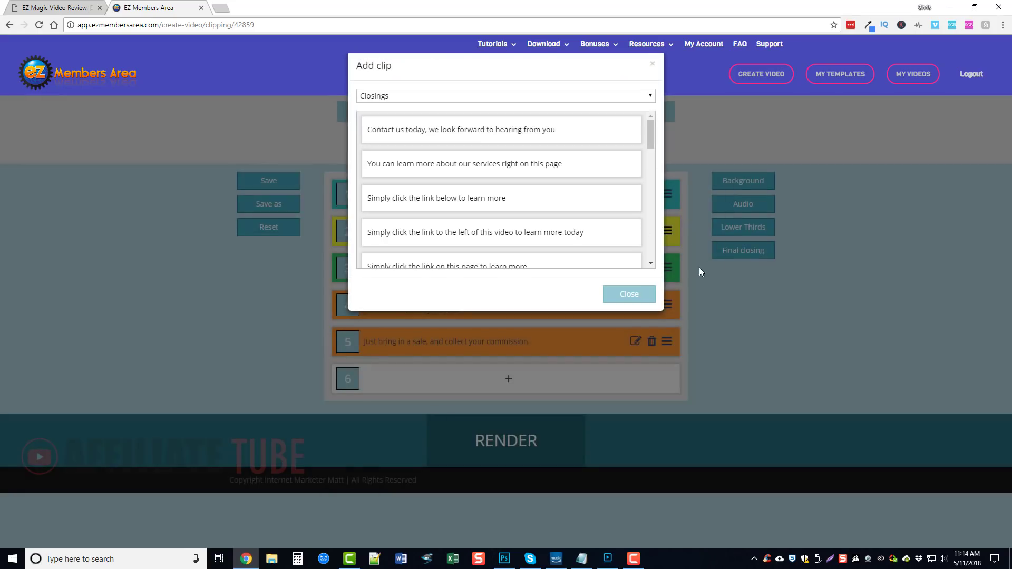
click(653, 70)
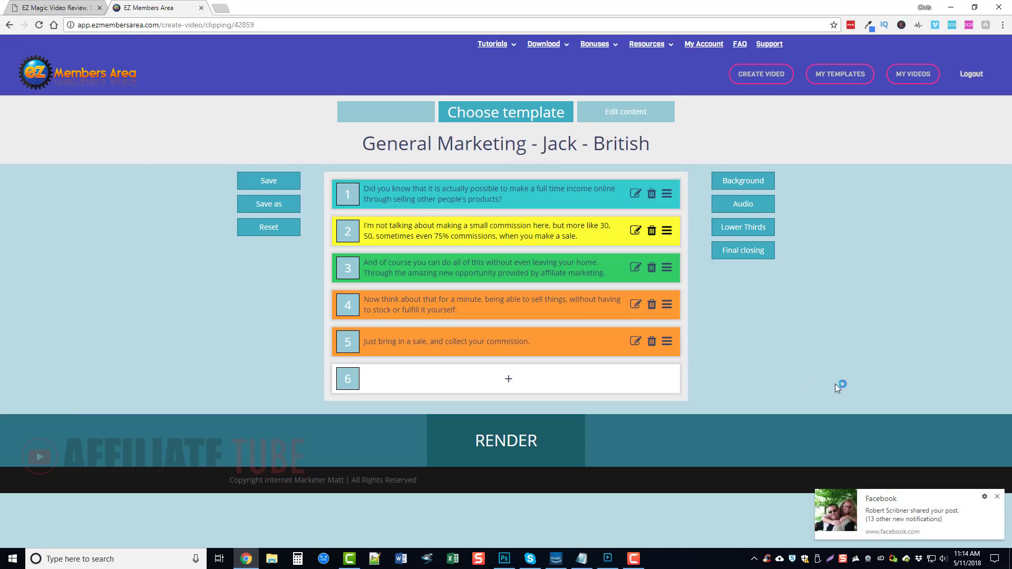
click(997, 496)
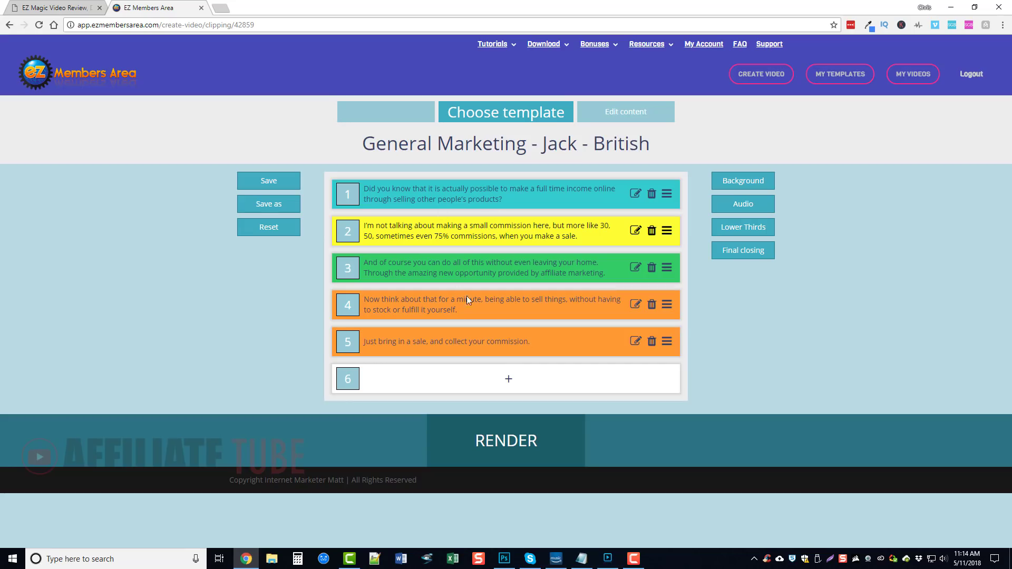
Save the clip sequence as a new template titled "Test 3".
click(273, 209)
click(385, 109)
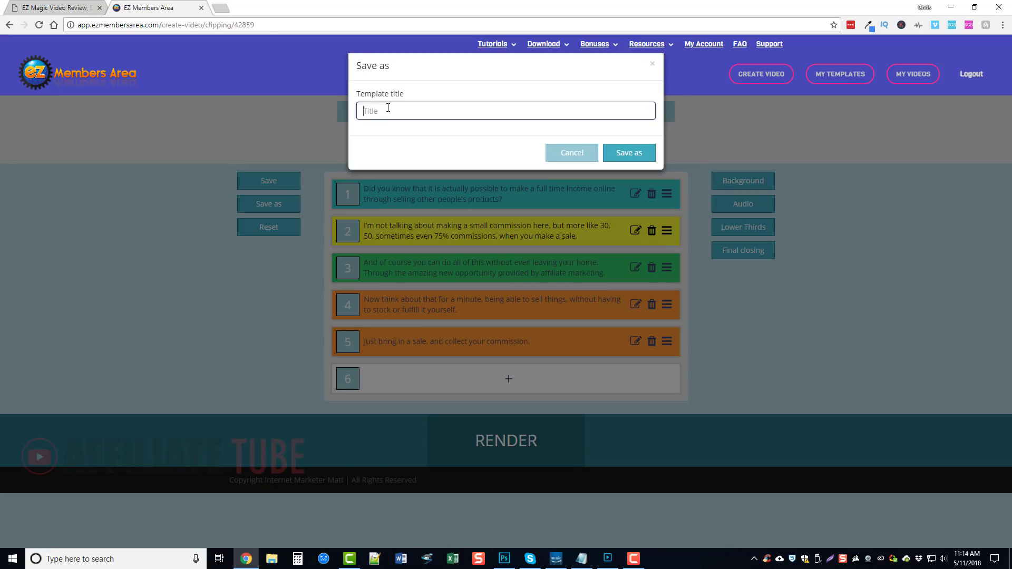
text(Test 3)
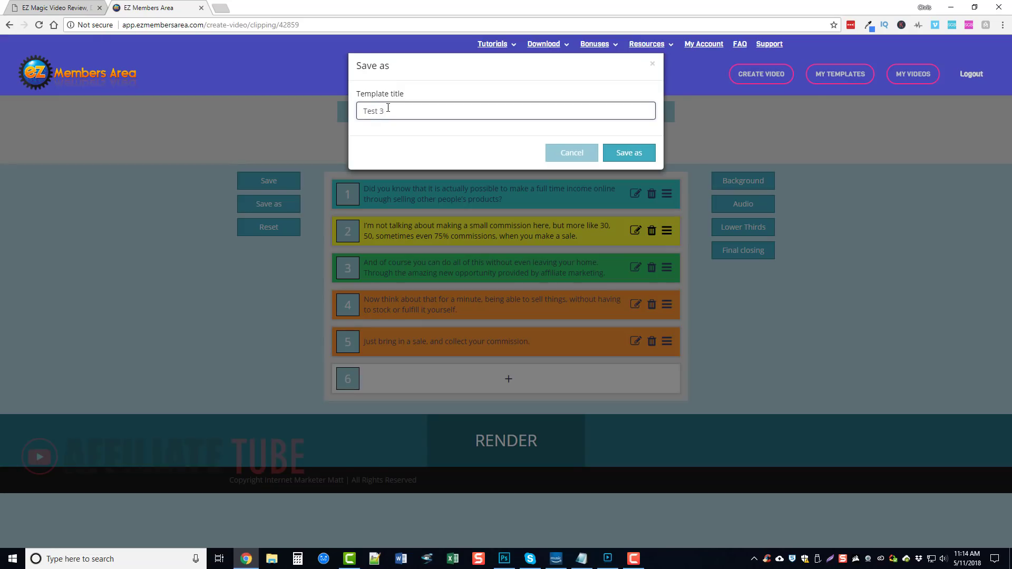
click(640, 153)
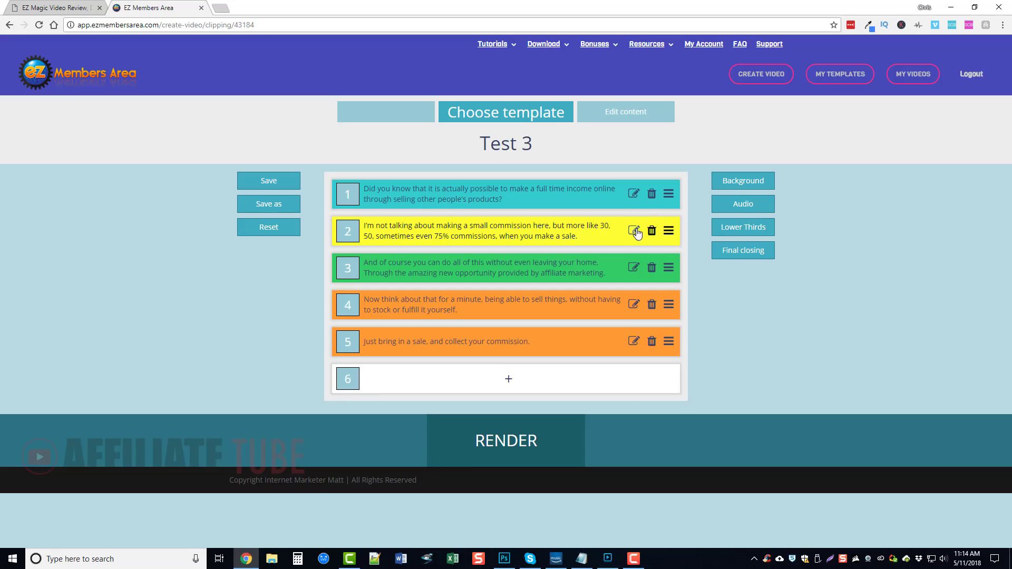
Check clip 1's background option, and set the video's overall background to Stage Background Blue1 from the EZ library.
click(634, 194)
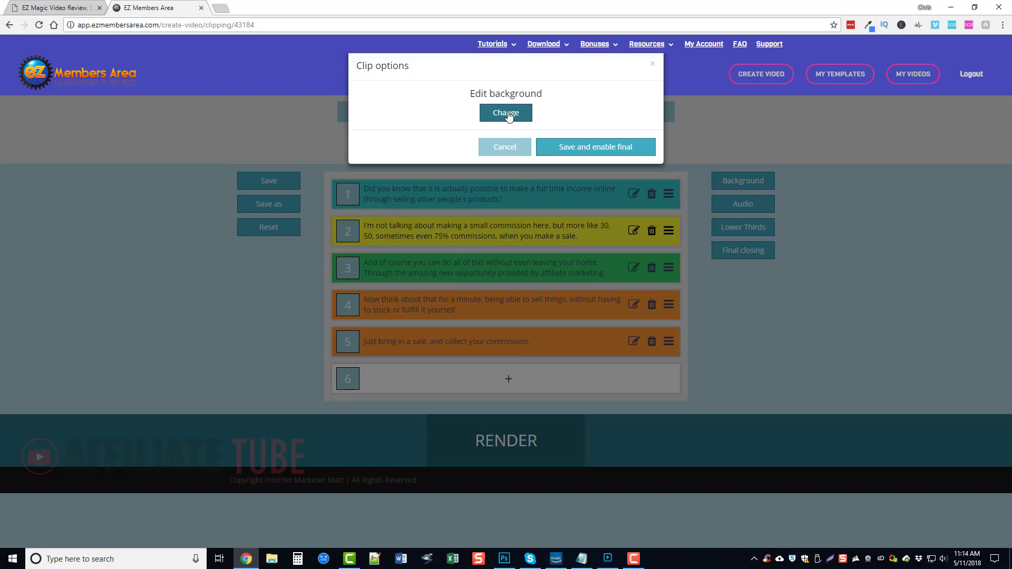
click(651, 64)
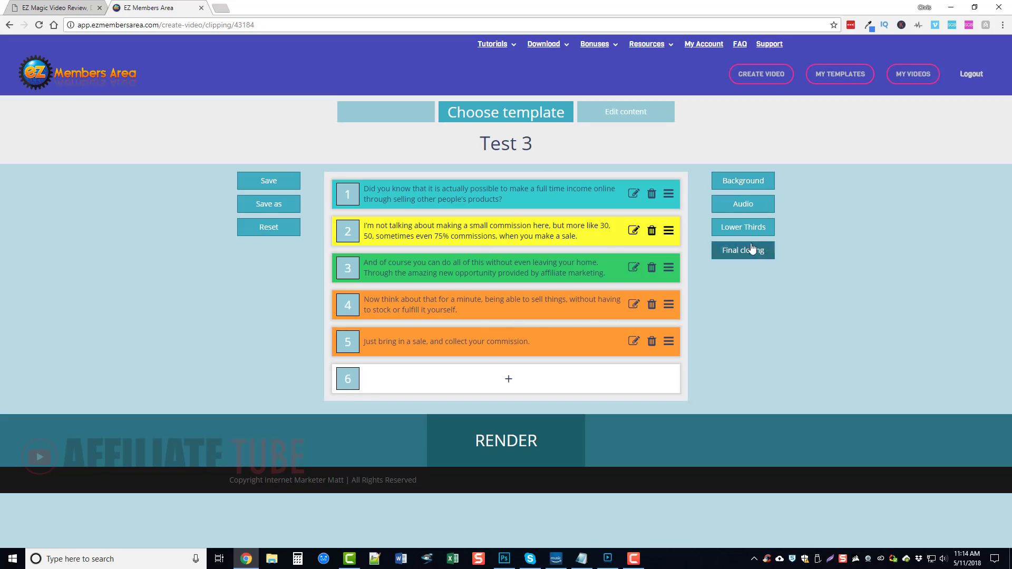
click(745, 184)
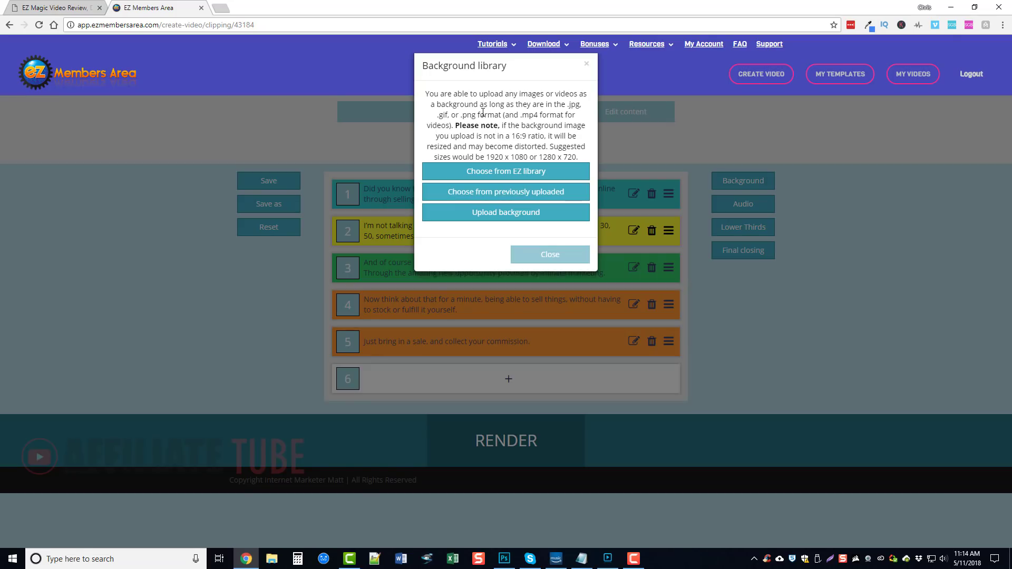
click(524, 176)
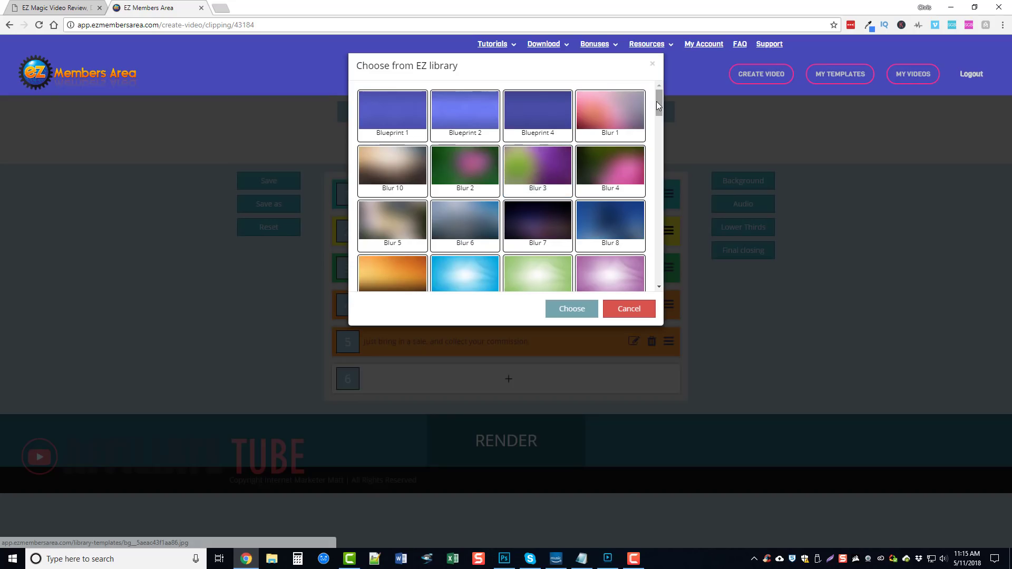
drag(656, 101, 648, 211)
click(531, 168)
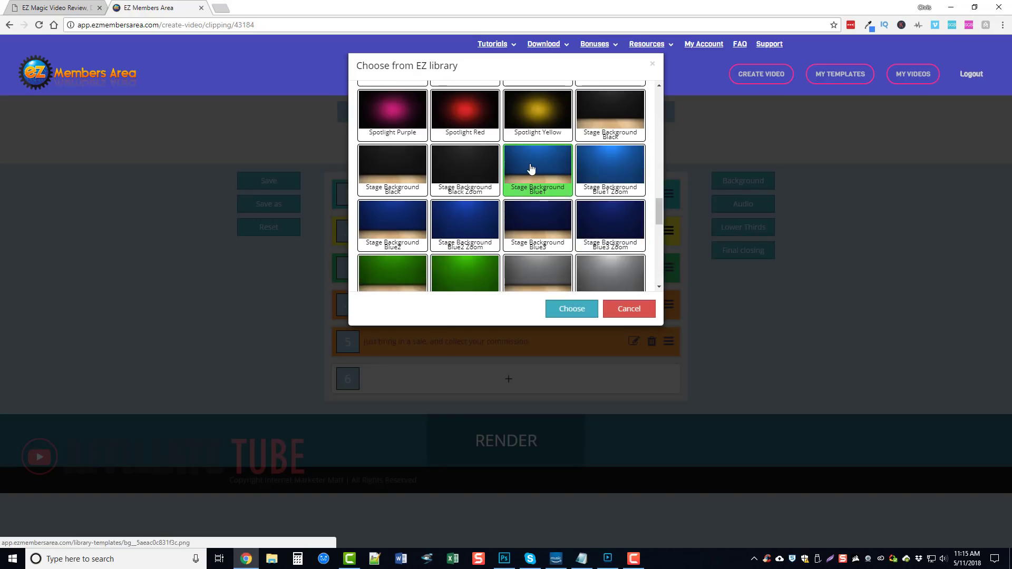
click(580, 310)
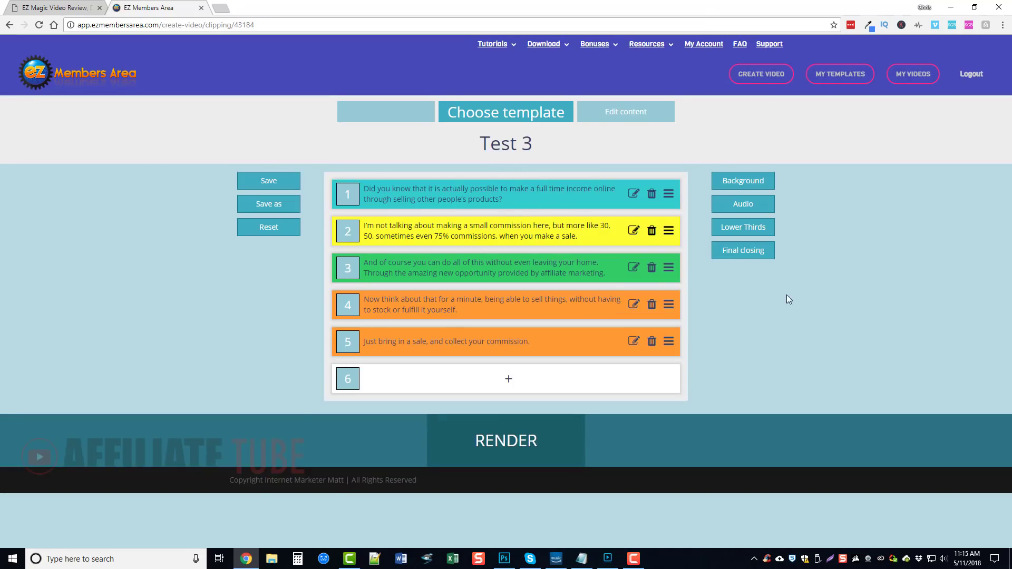
Browse the EZ library's audio tracks and choose Ambience 08 as the video's background music.
click(720, 200)
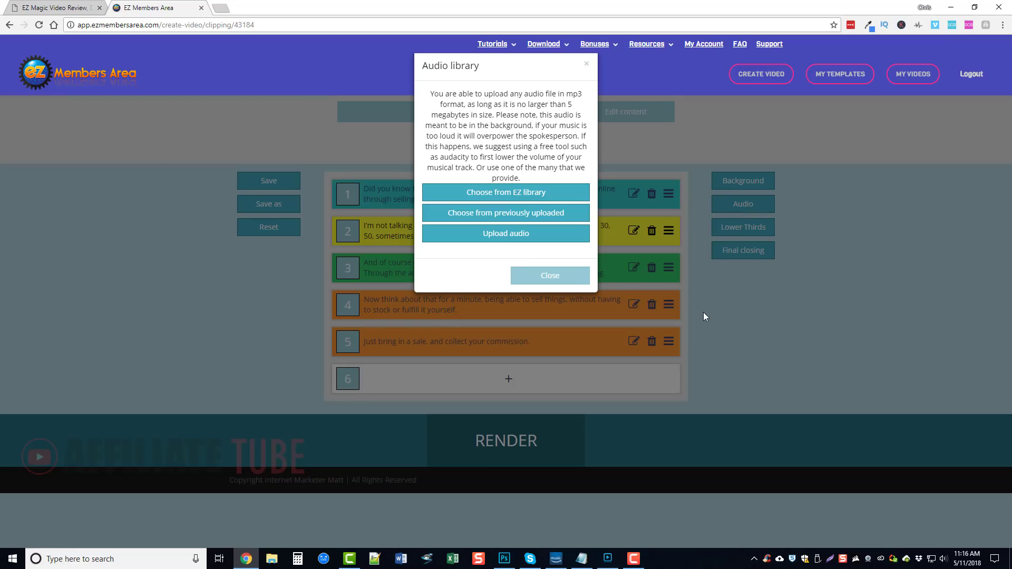
click(517, 193)
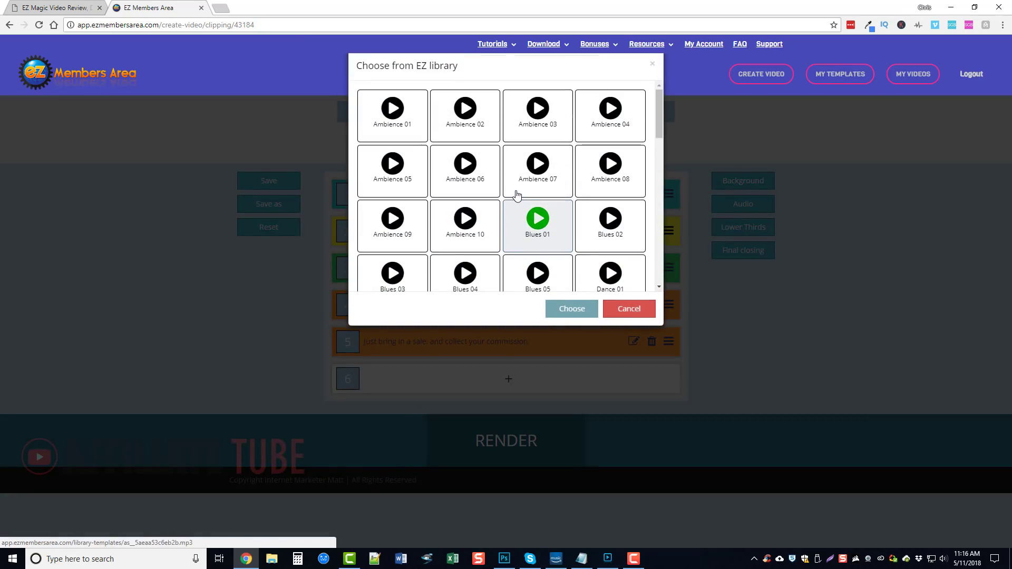
scroll(571, 191, down, 4)
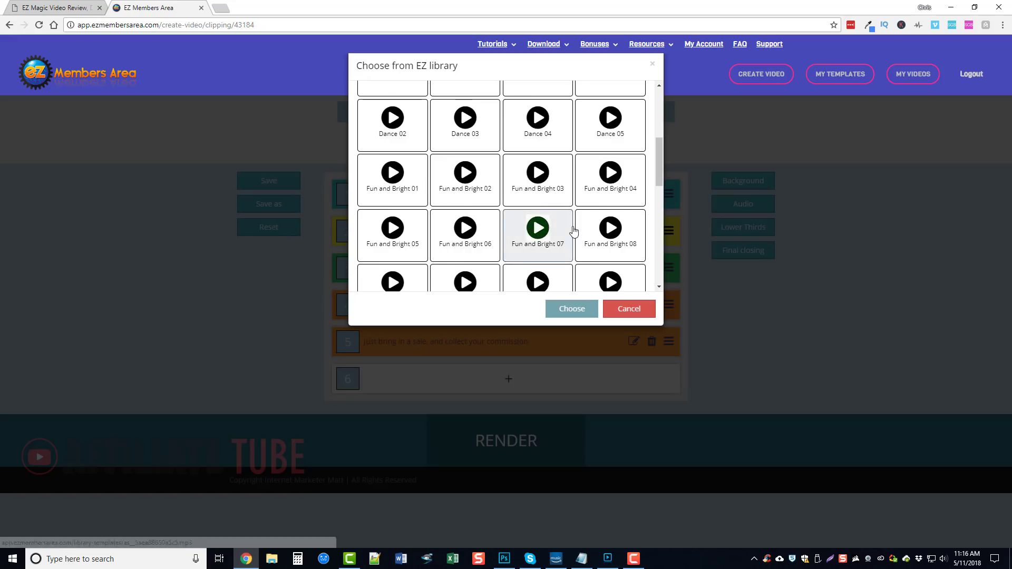
scroll(574, 227, down, 4)
scroll(573, 231, up, 5)
scroll(573, 232, up, 3)
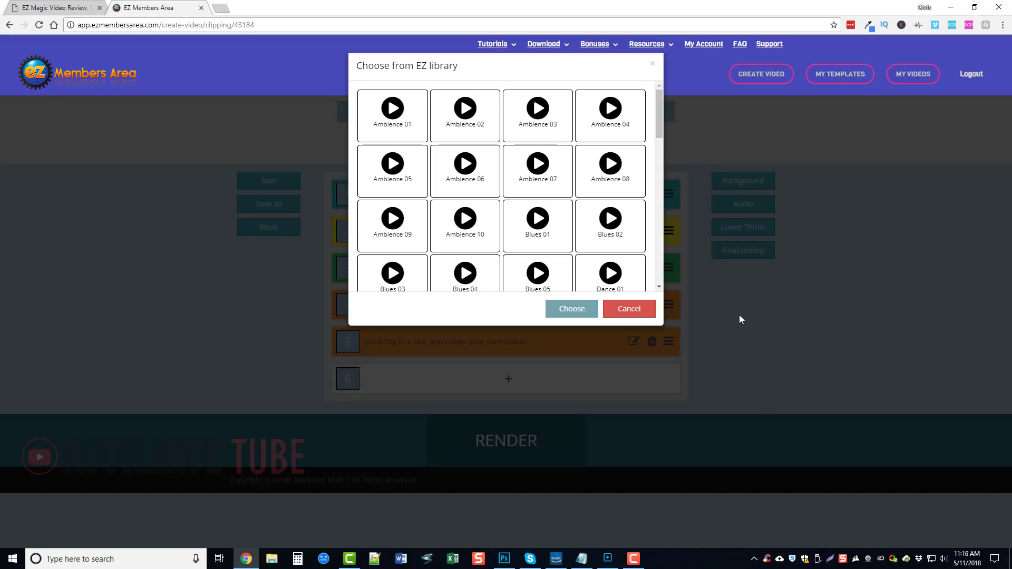
click(607, 165)
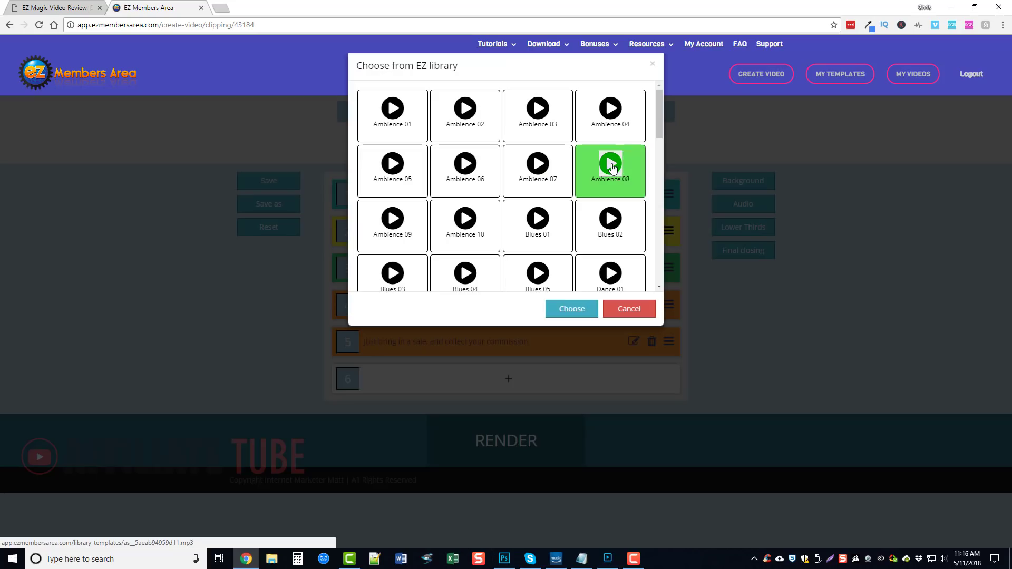
click(580, 309)
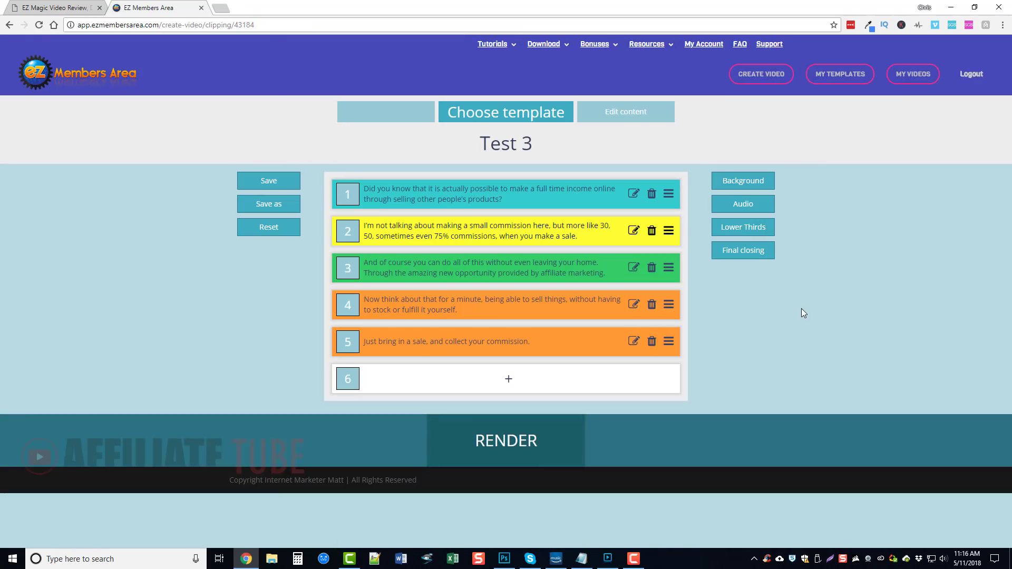
Browse the lower thirds graphics in the EZ library and leave without choosing one.
click(744, 231)
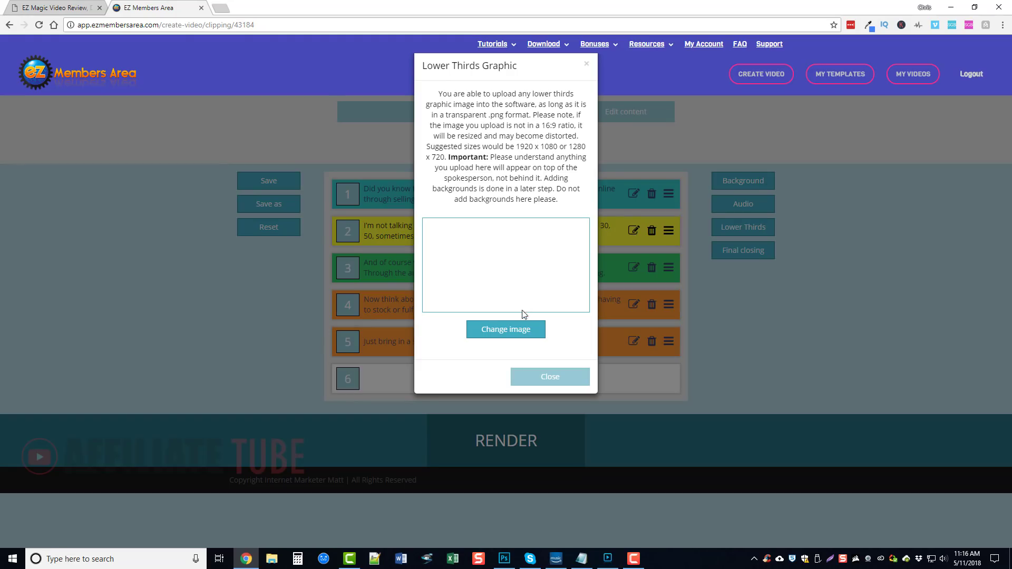
click(523, 330)
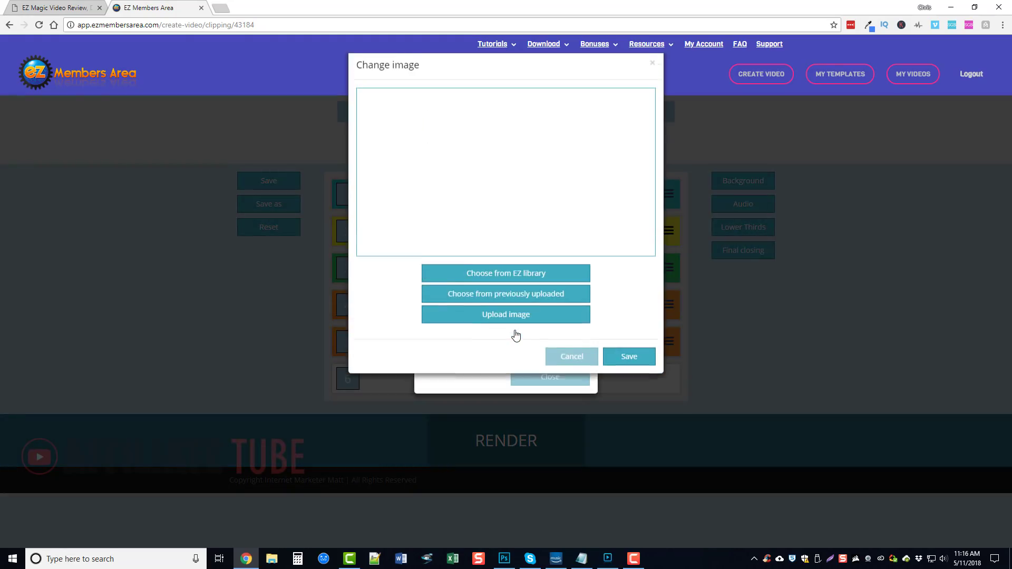
click(521, 274)
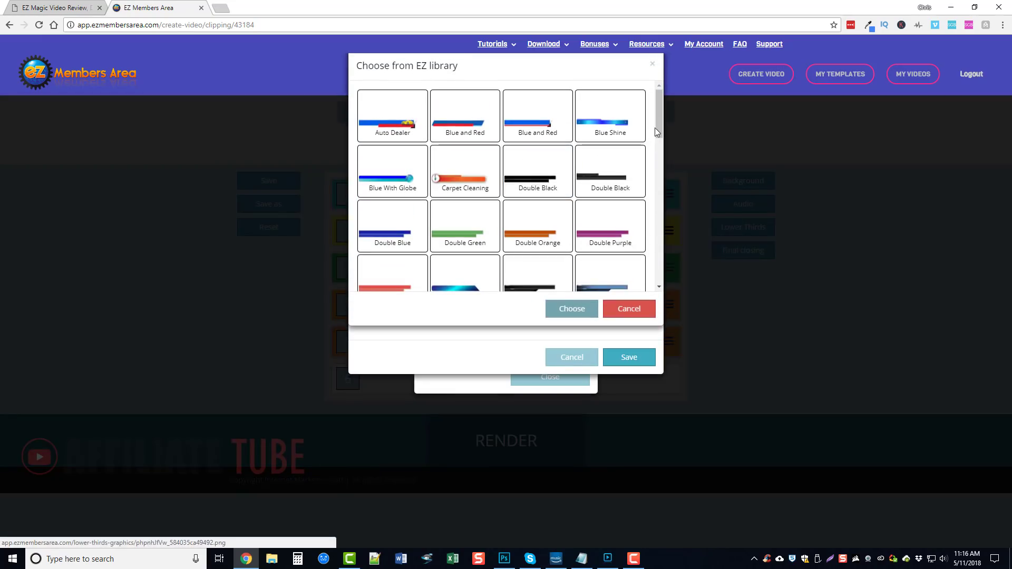
mouse_move(658, 121)
mouse_down()
mouse_move(653, 261)
mouse_move(658, 114)
mouse_up()
click(629, 310)
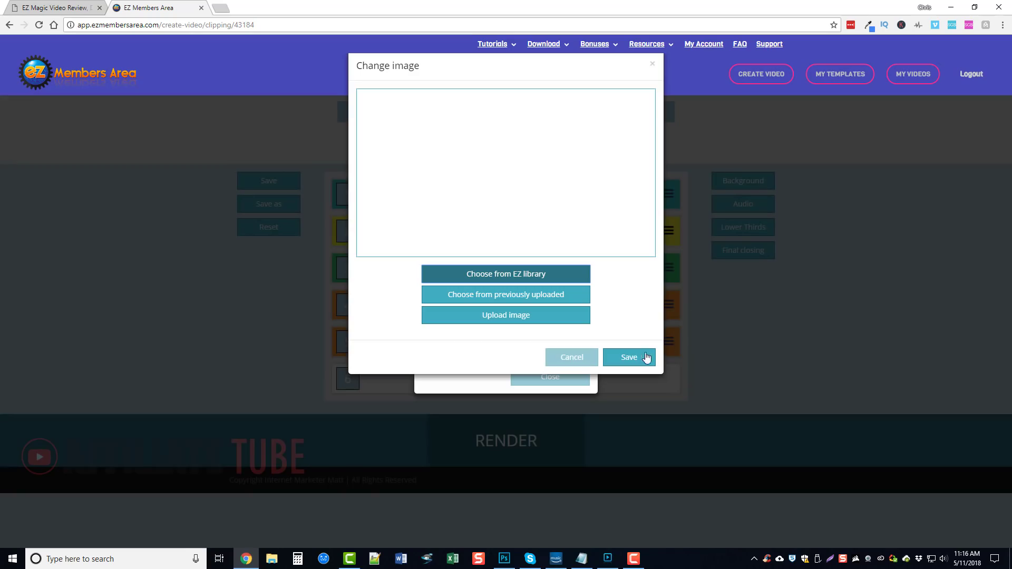
click(652, 66)
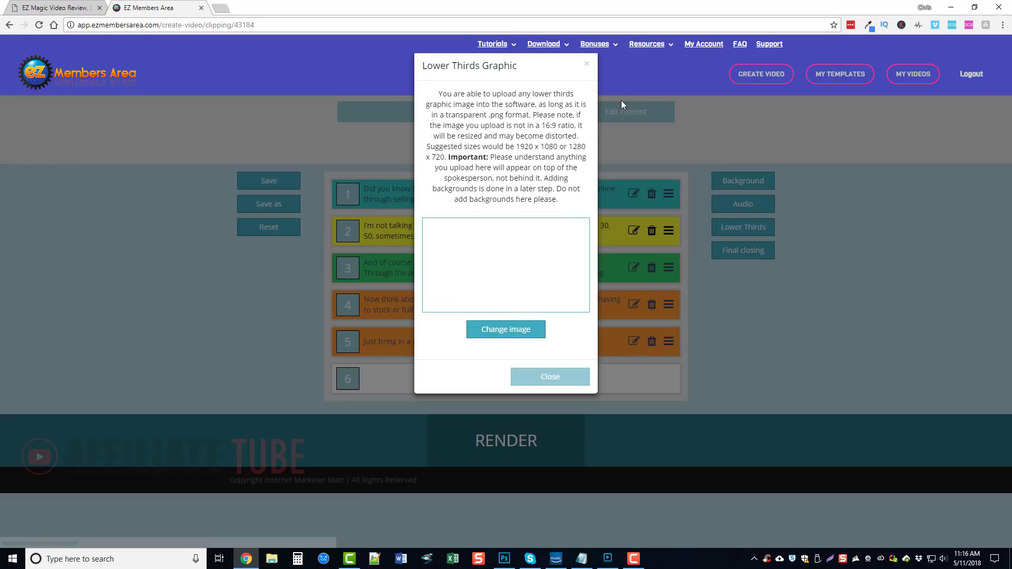
click(590, 65)
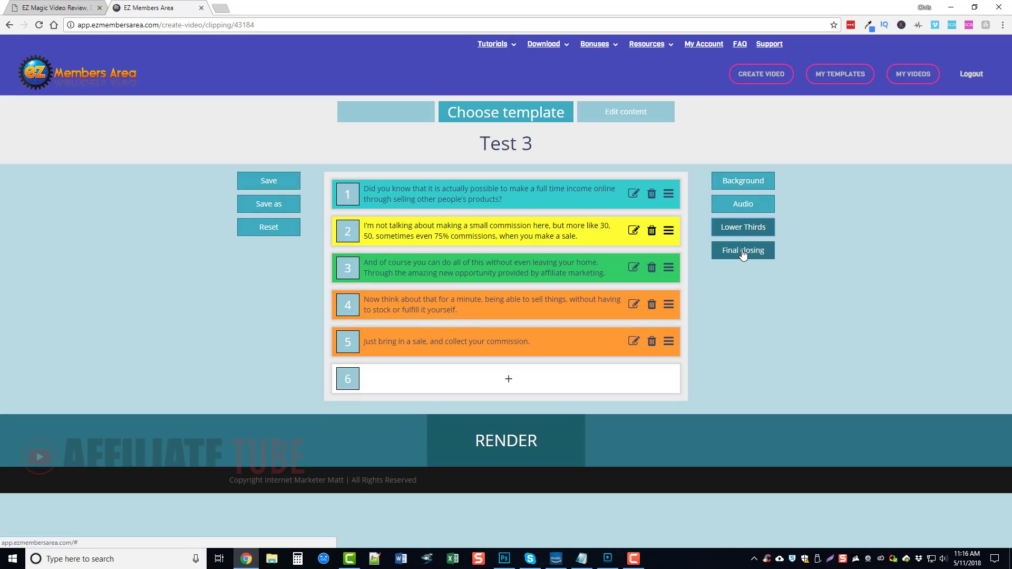
Examine the text, colour and logo options of the final closing and leave without saving them.
click(743, 251)
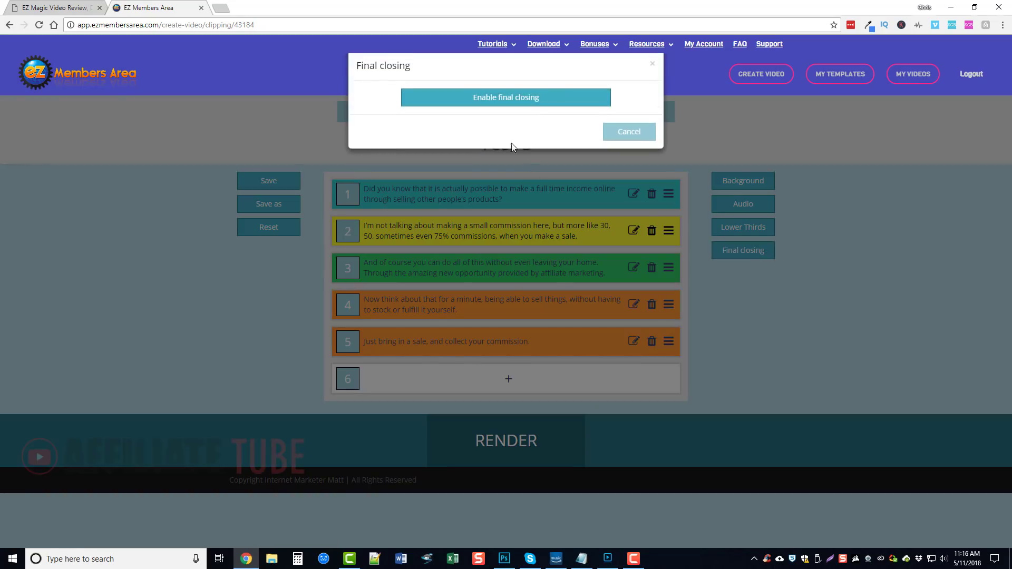
click(535, 102)
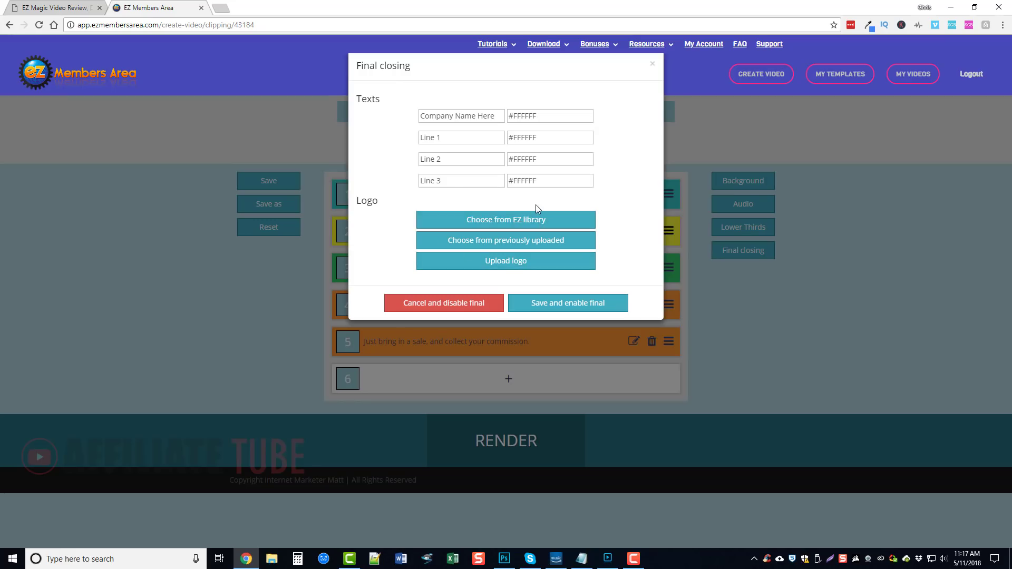
click(652, 64)
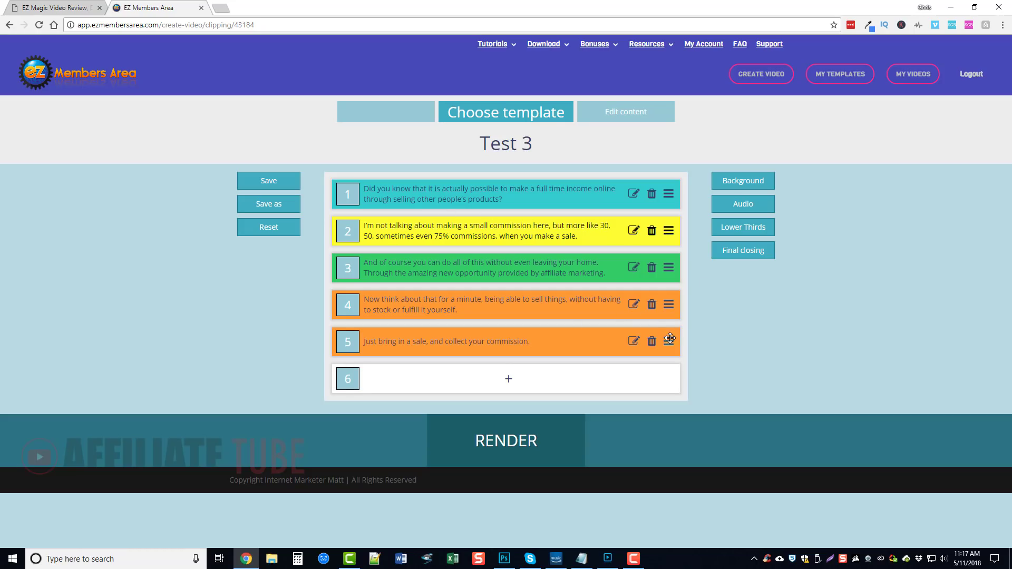
Save the Test 3 template and render the video, accepting the render-time notice.
mouse_move(668, 341)
mouse_down()
mouse_move(670, 232)
mouse_move(669, 368)
mouse_move(667, 343)
mouse_up()
click(269, 182)
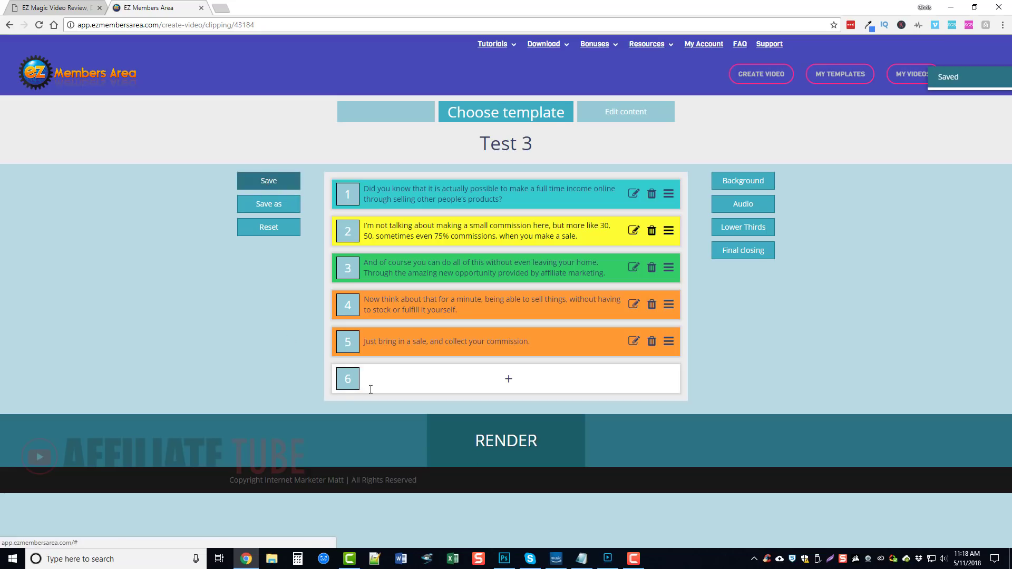
click(509, 443)
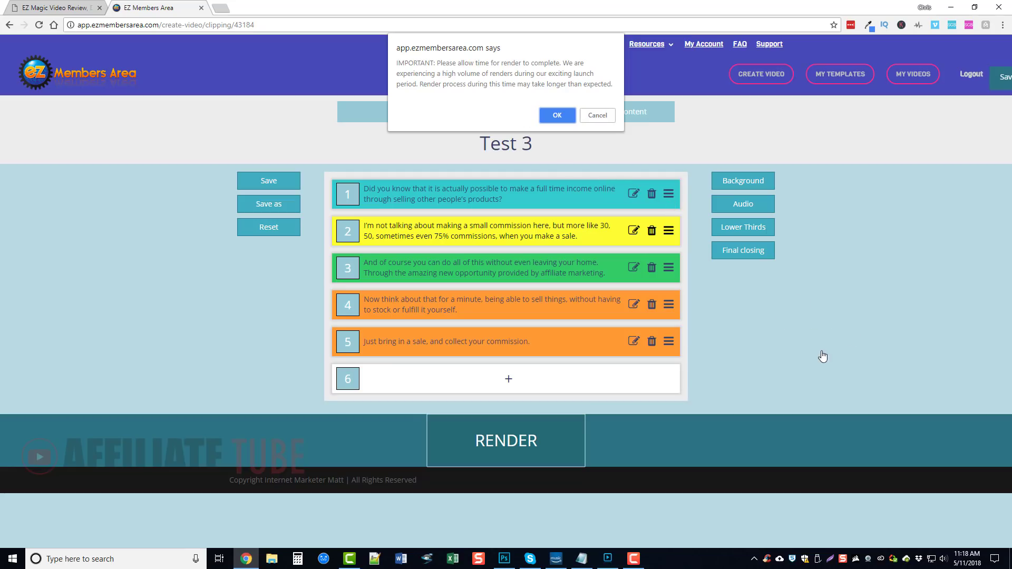
click(552, 114)
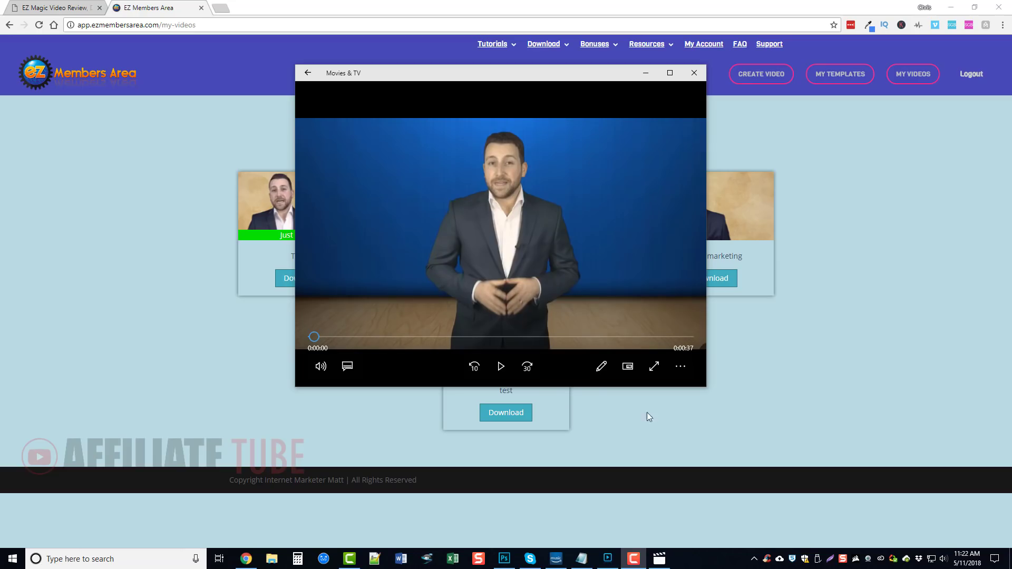
Play the rendered Test 3 video in Movies & TV and close the player.
click(501, 366)
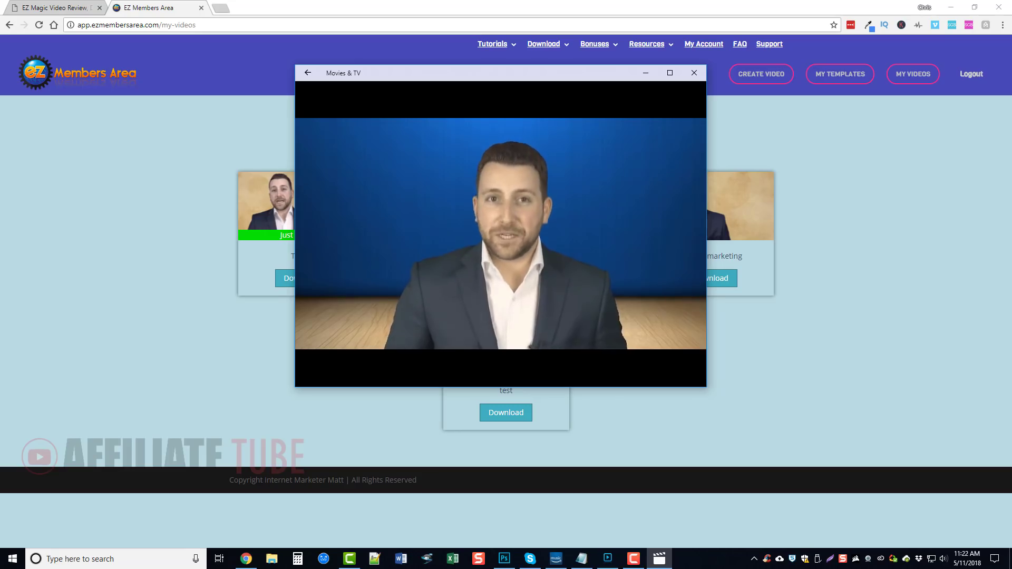
key(alt+F4)
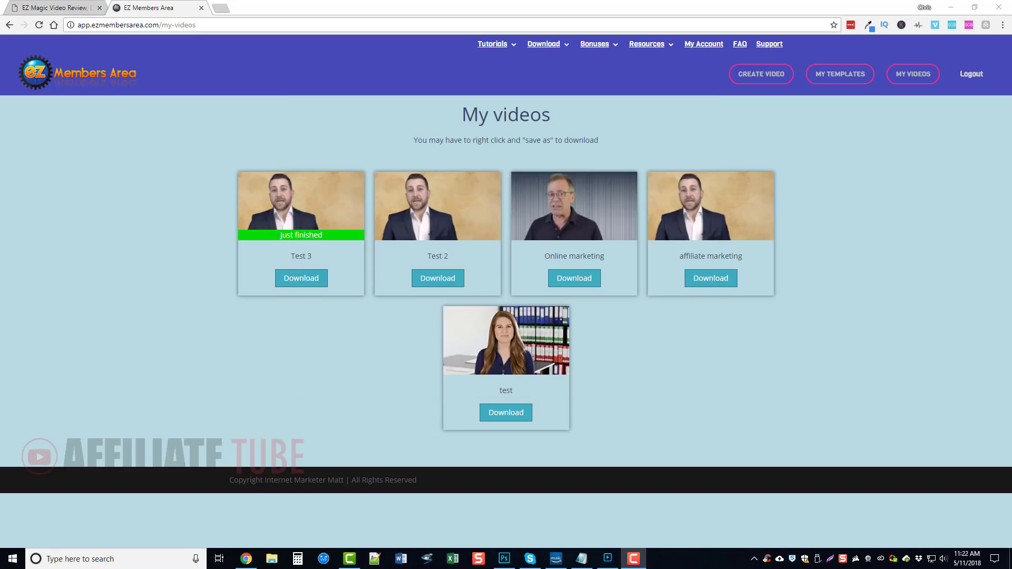